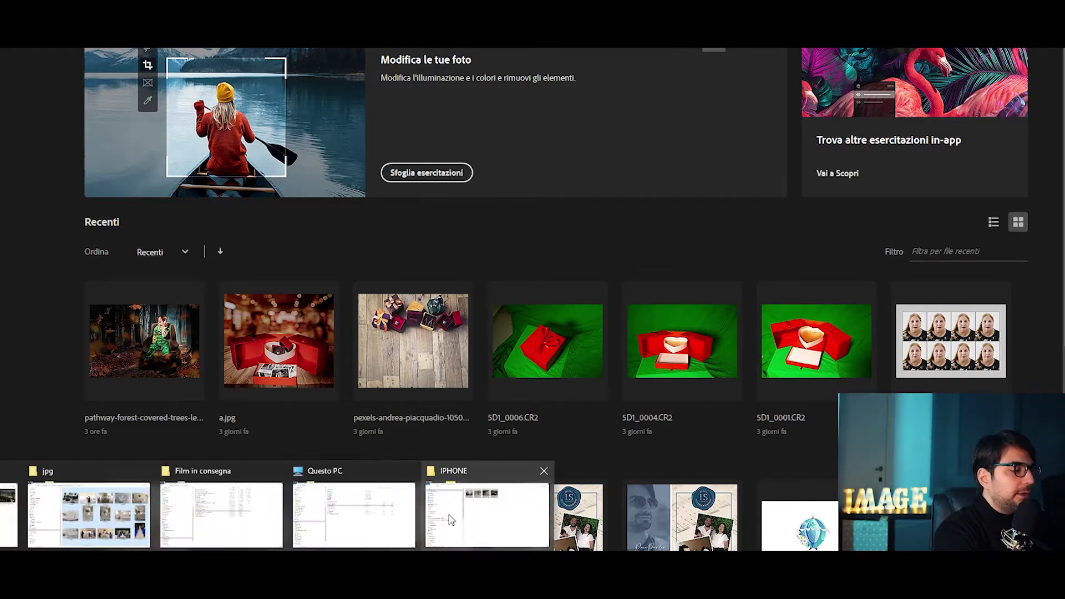
Drag the four DNG files from the IPHONE folder into Photoshop to open them in Camera Raw.
click(453, 520)
drag(648, 117, 5, 343)
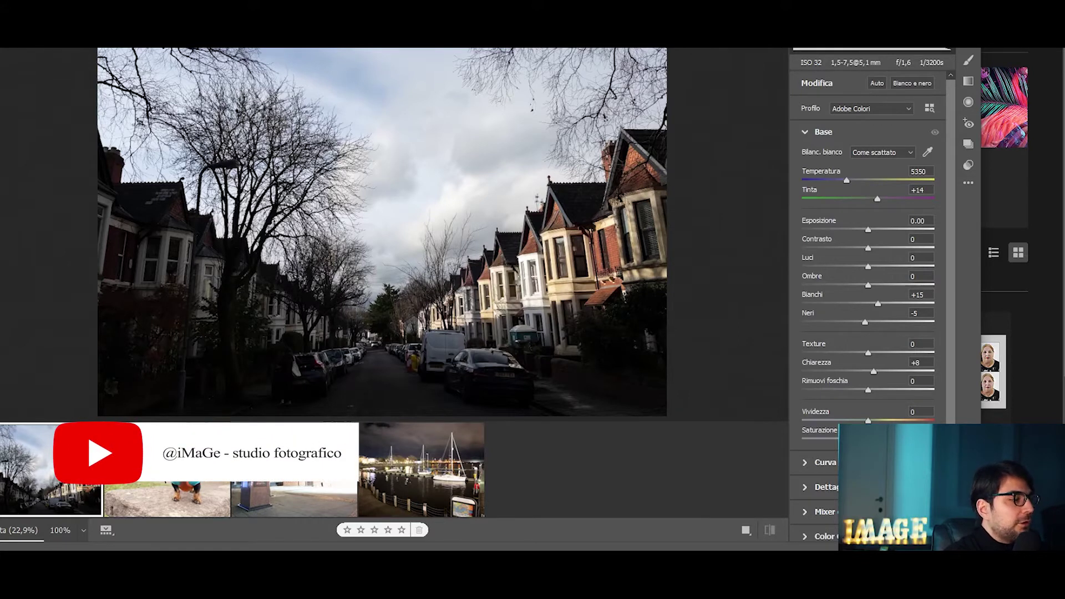
click(422, 477)
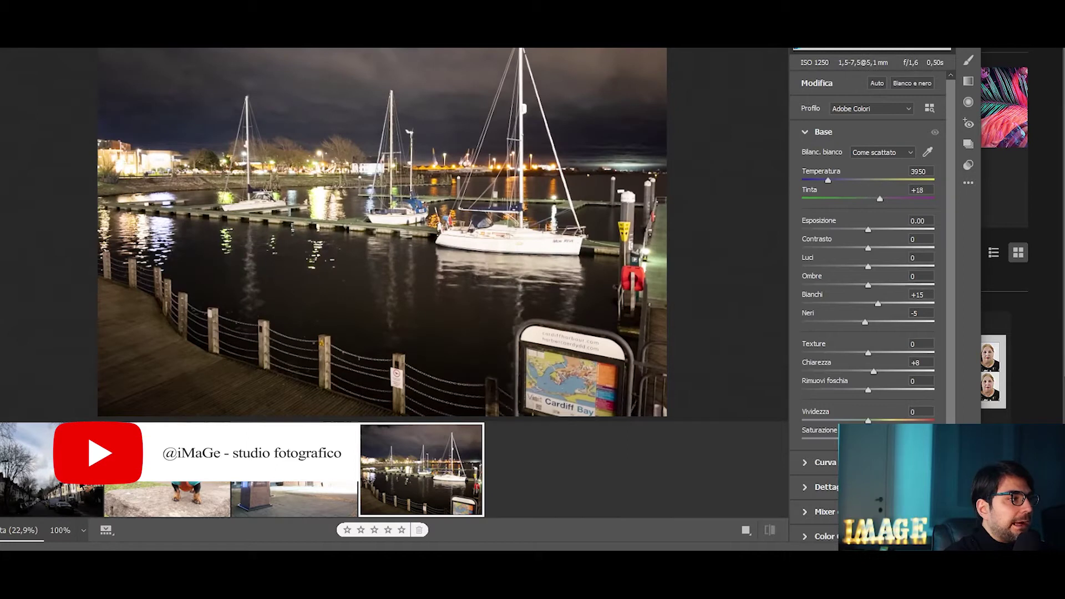
key(Left)
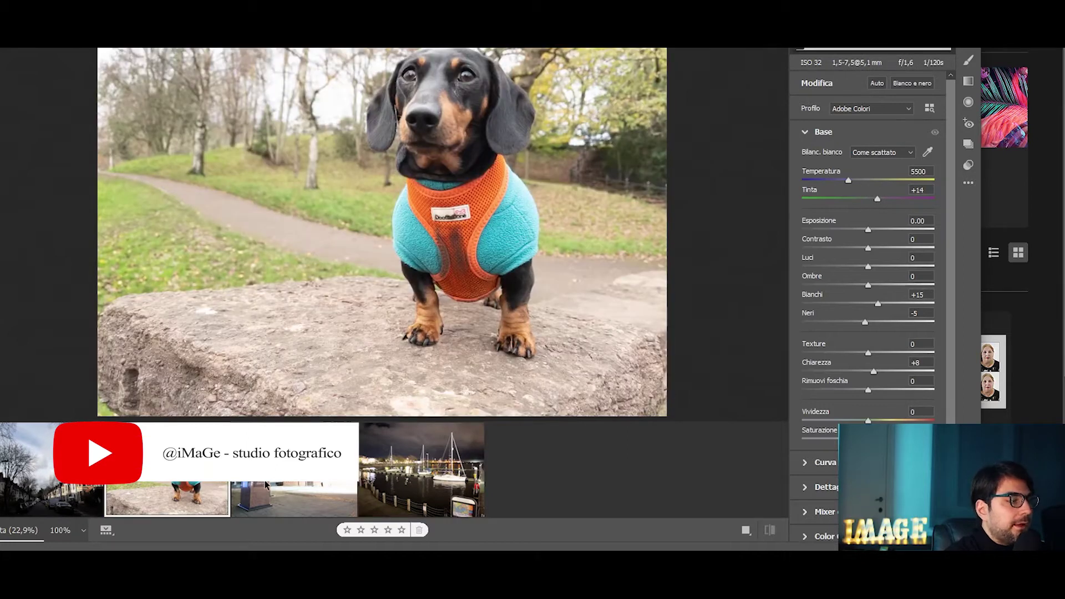
click(266, 485)
click(437, 491)
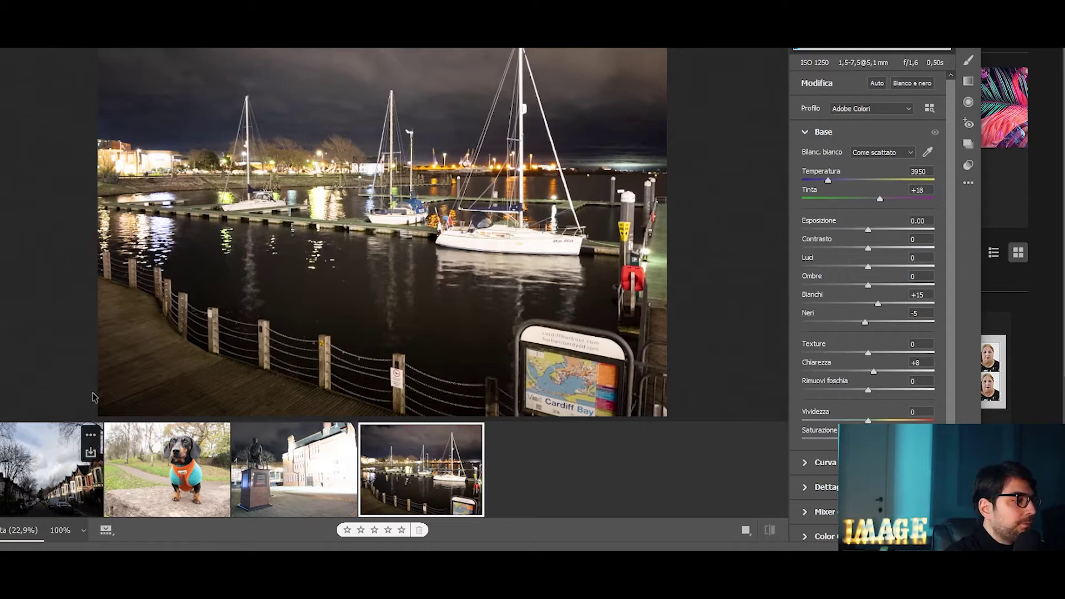
click(72, 449)
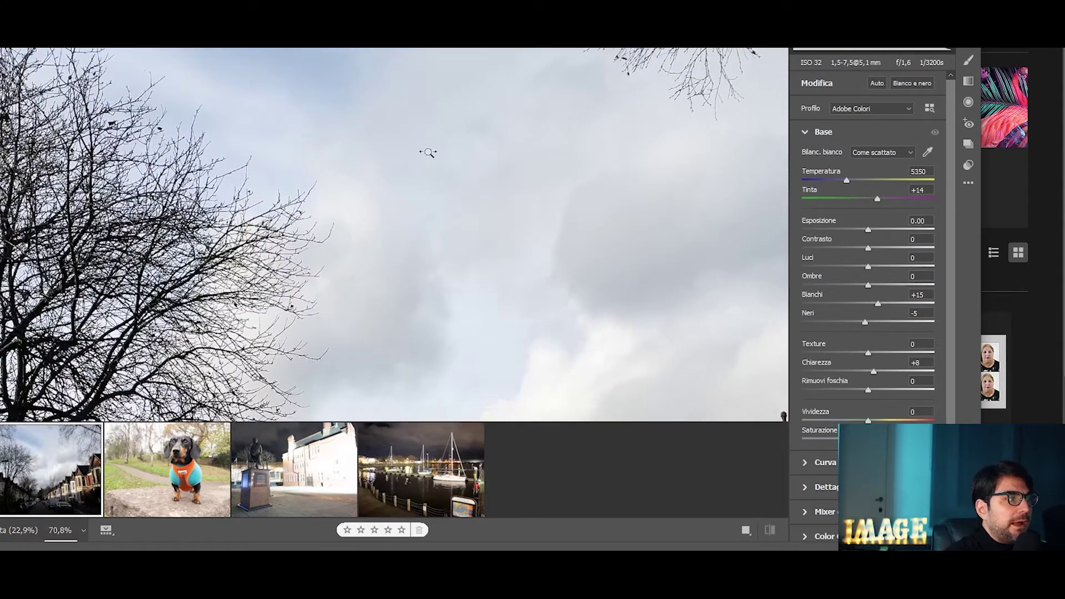
alt+click(438, 234)
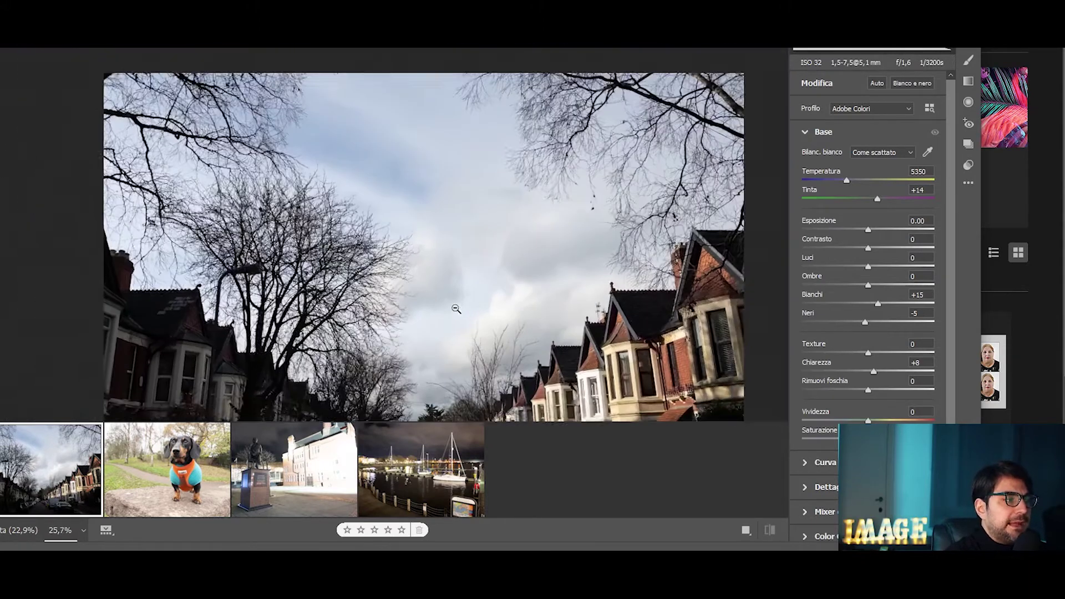
Lift the street photo's shadows to +92 and zoom in to check the house fronts and parked cars.
alt+click(456, 309)
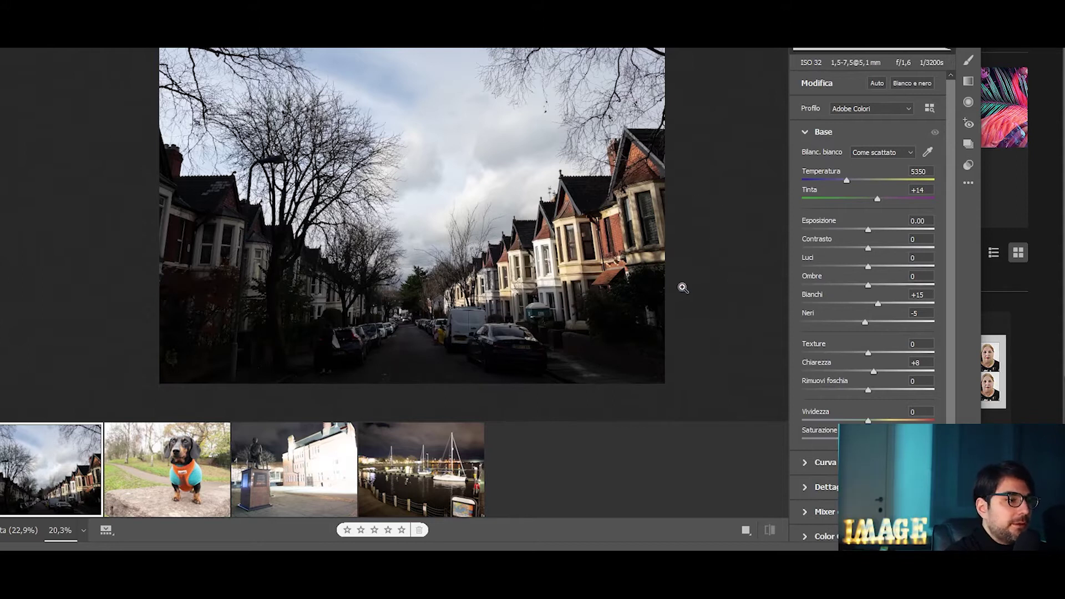
drag(881, 287, 928, 286)
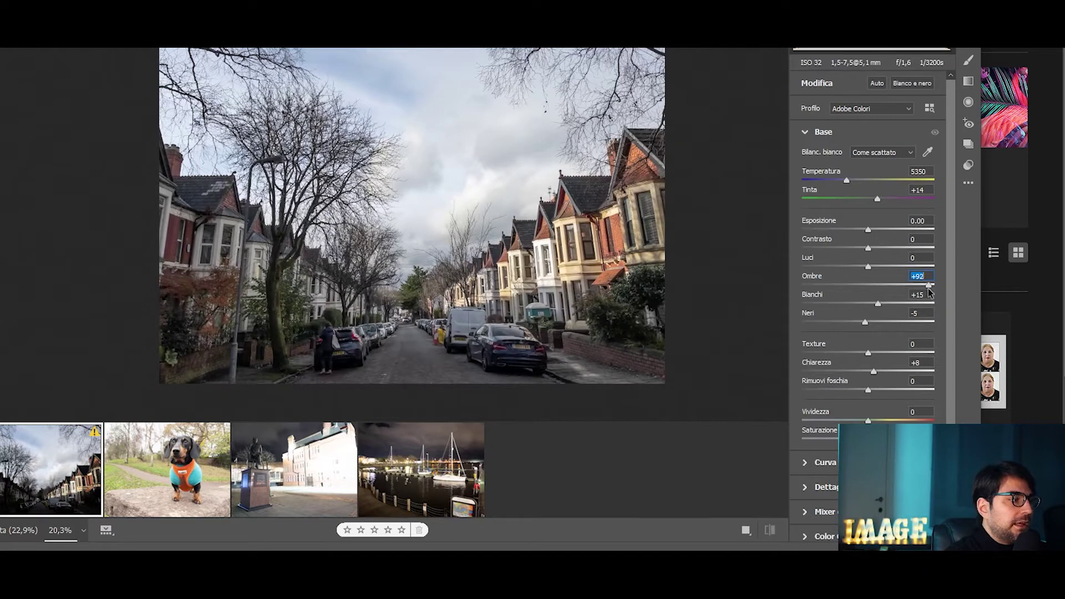
scroll(644, 321, up, 2)
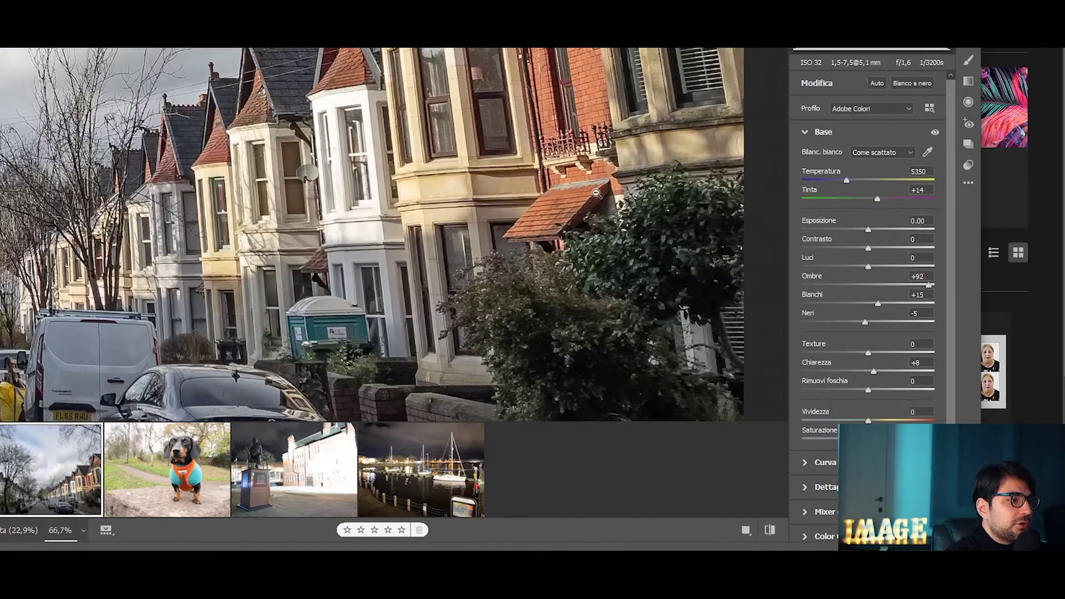
scroll(357, 254, down, 2)
scroll(357, 254, up, 2)
scroll(344, 267, down, 2)
scroll(333, 277, up, 1)
scroll(327, 291, up, 3)
scroll(327, 294, up, 2)
scroll(326, 300, up, 2)
scroll(324, 308, up, 2)
scroll(319, 323, down, 10)
scroll(333, 322, up, 3)
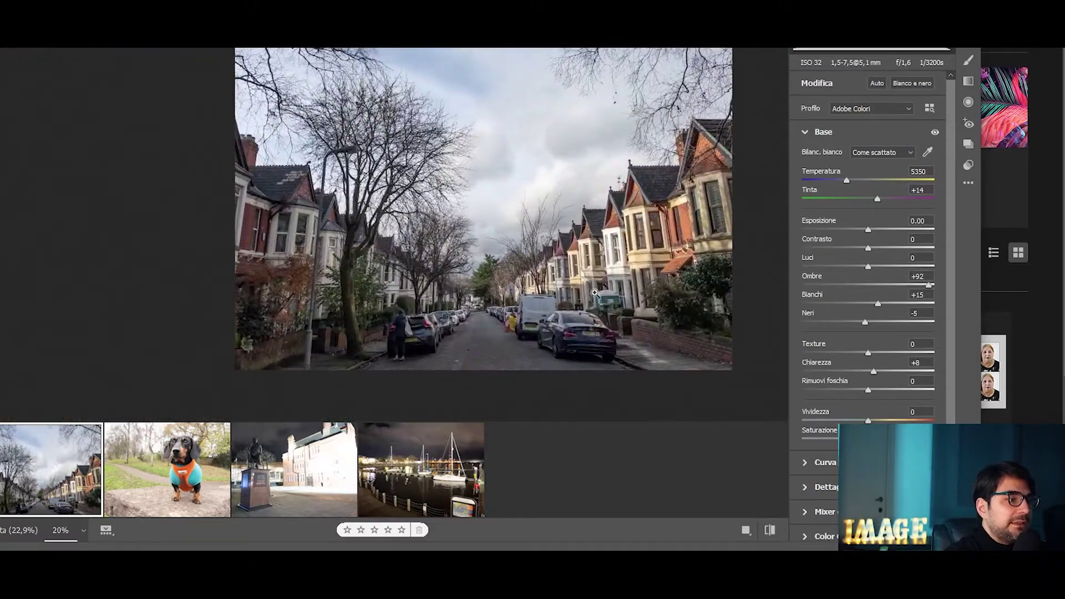
scroll(721, 272, up, 1)
scroll(782, 266, up, 3)
scroll(760, 285, down, 2)
scroll(766, 285, down, 1)
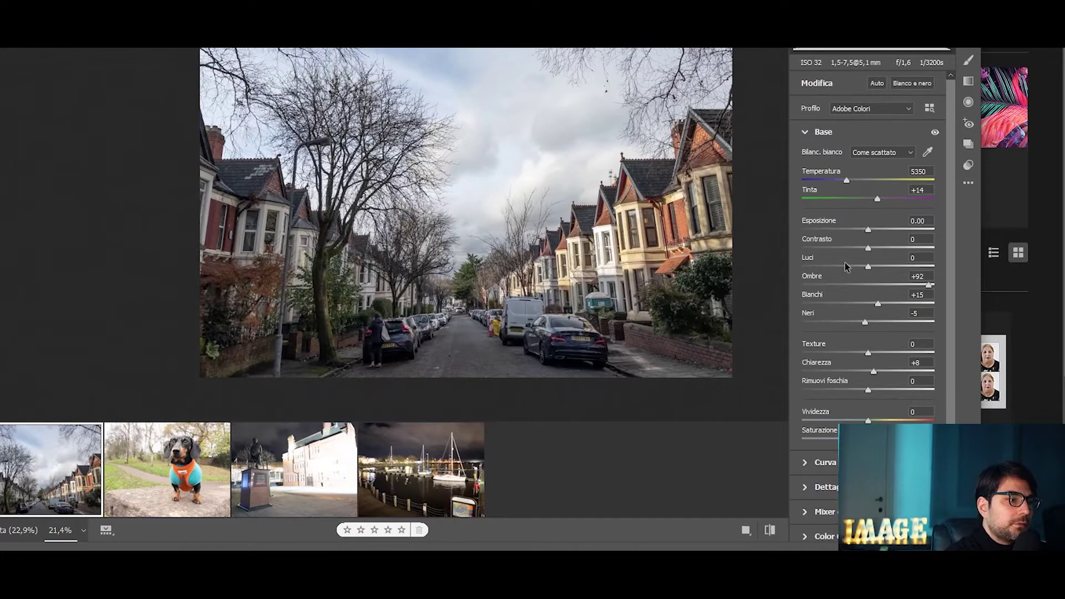
scroll(617, 283, up, 3)
scroll(767, 316, up, 3)
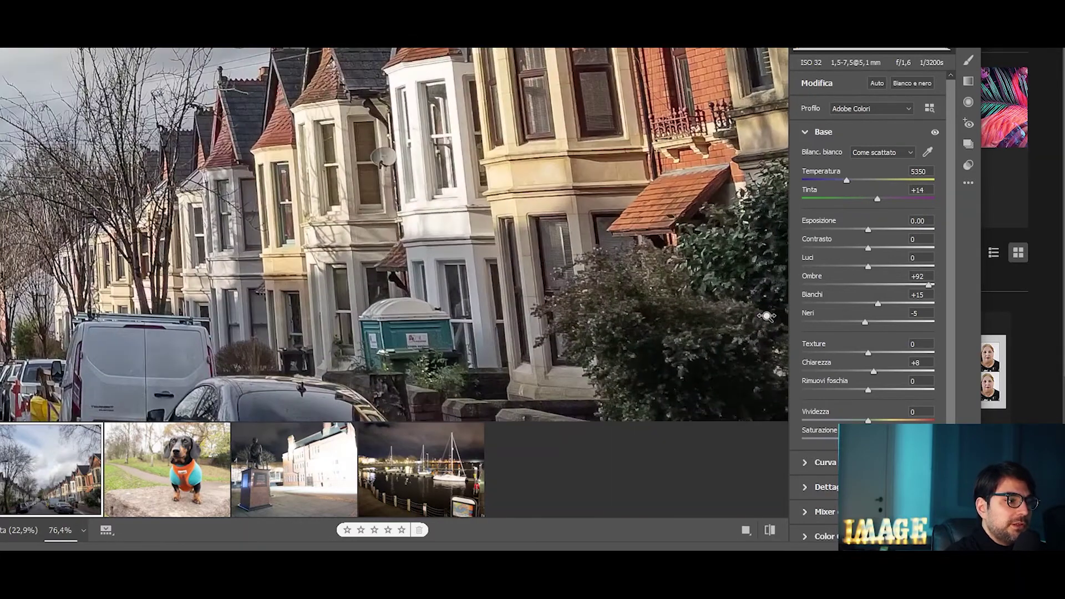
scroll(672, 302, down, 3)
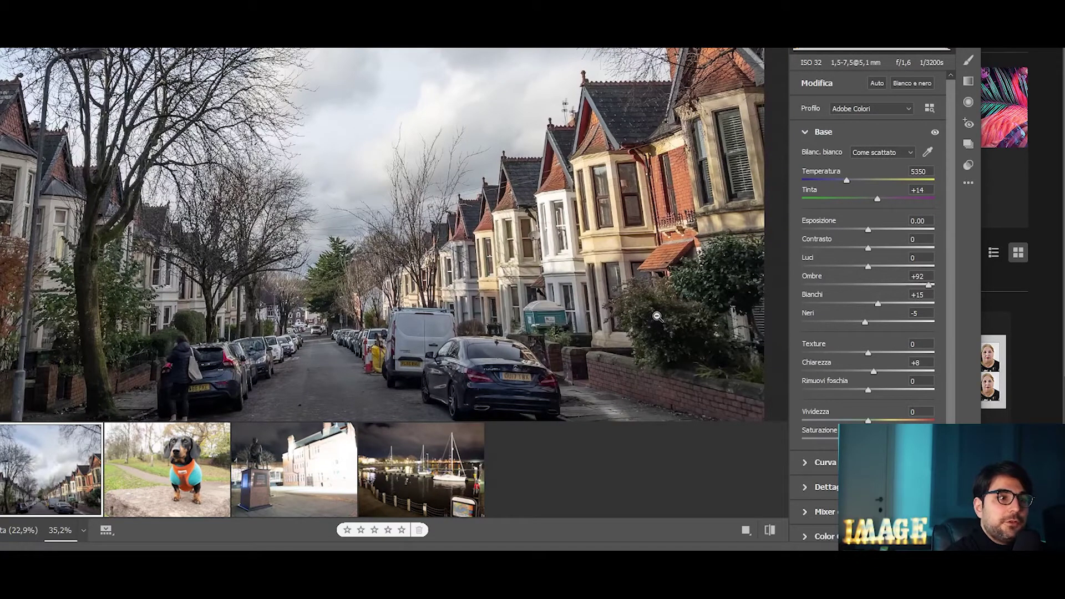
scroll(673, 322, down, 2)
scroll(688, 321, up, 1)
scroll(709, 341, up, 2)
scroll(615, 298, down, 2)
scroll(492, 305, down, 2)
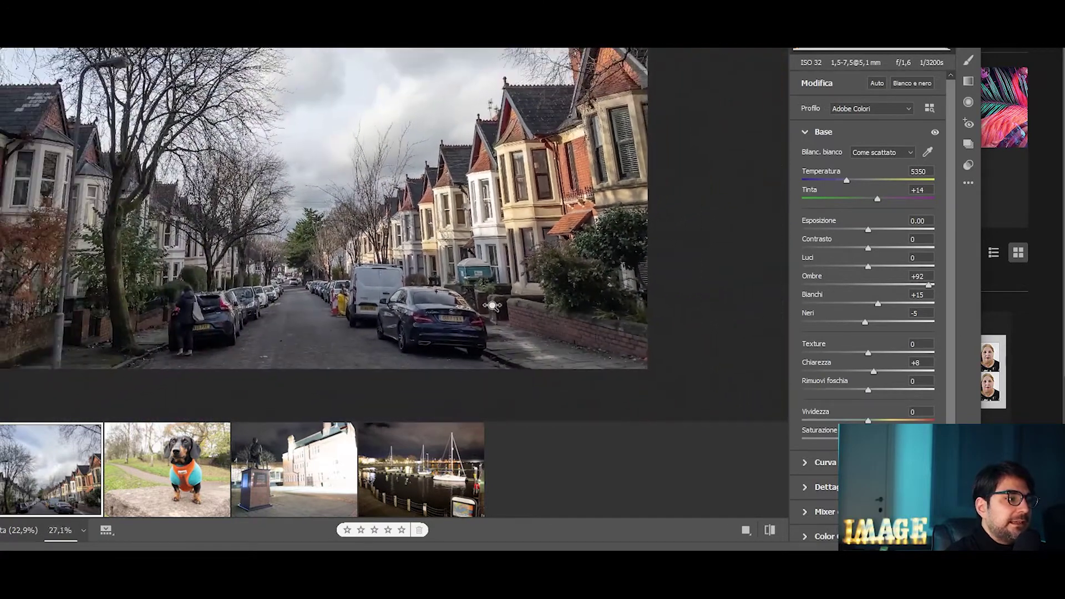
scroll(492, 297, down, 1)
scroll(492, 289, down, 1)
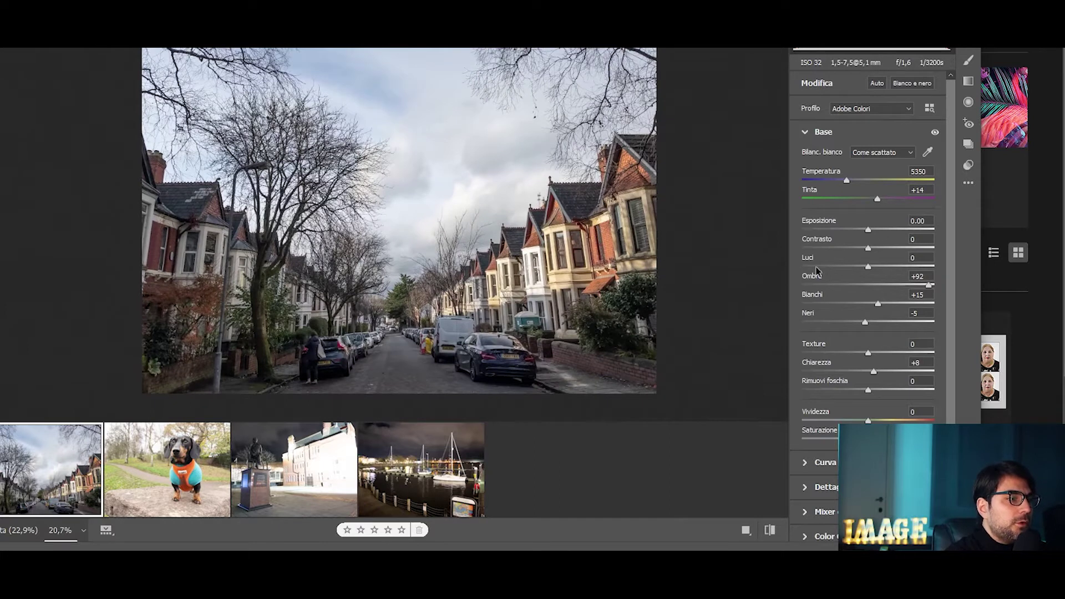
Pull the street photo's highlights down to -95 to darken the sky, then inspect the sky and branches.
drag(852, 267, 824, 263)
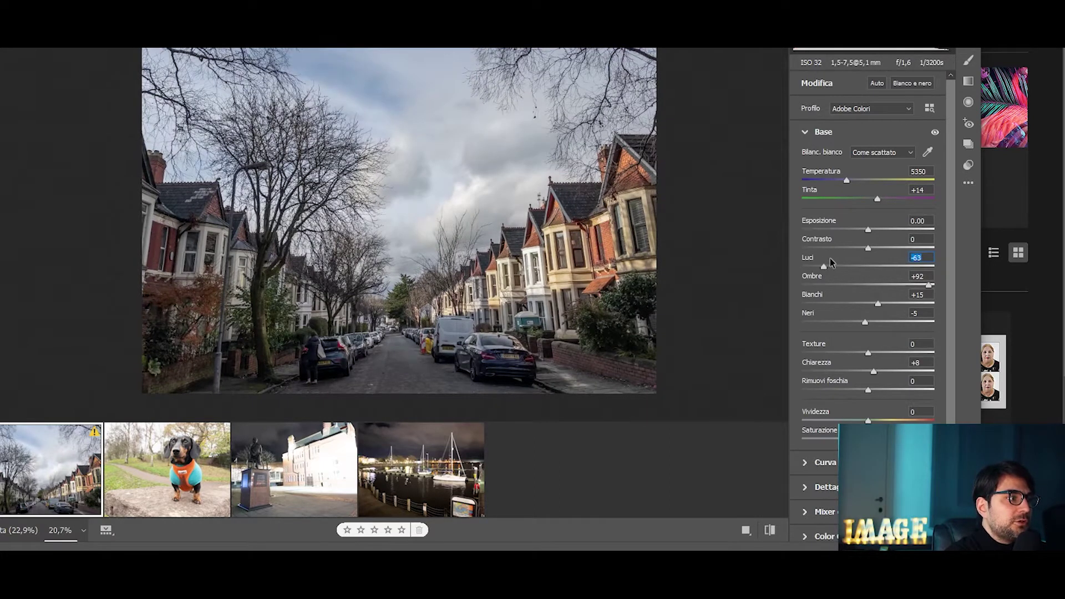
drag(831, 261, 808, 260)
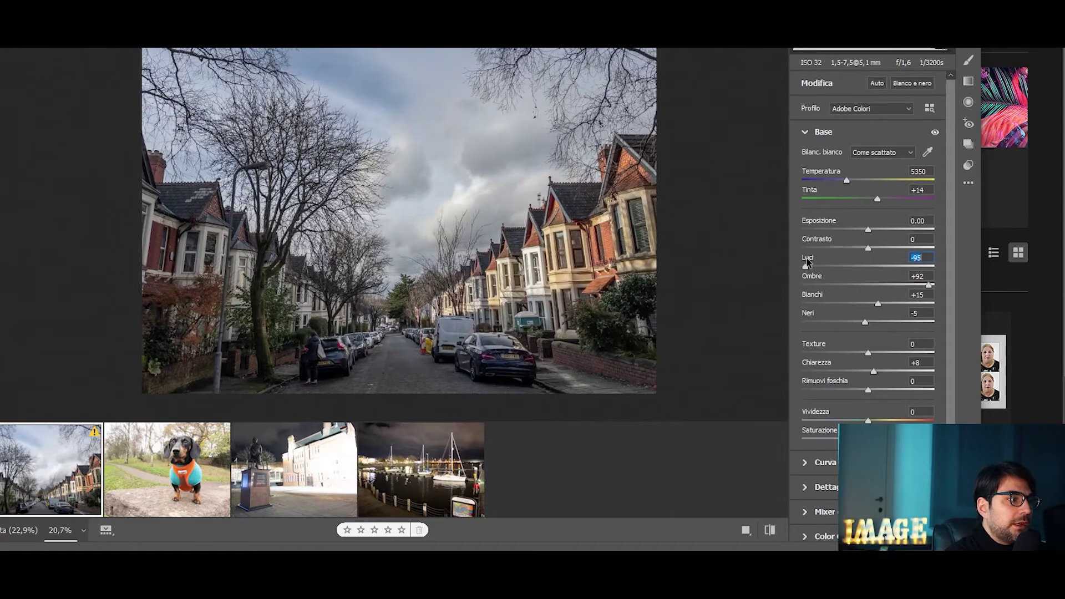
scroll(533, 155, up, 5)
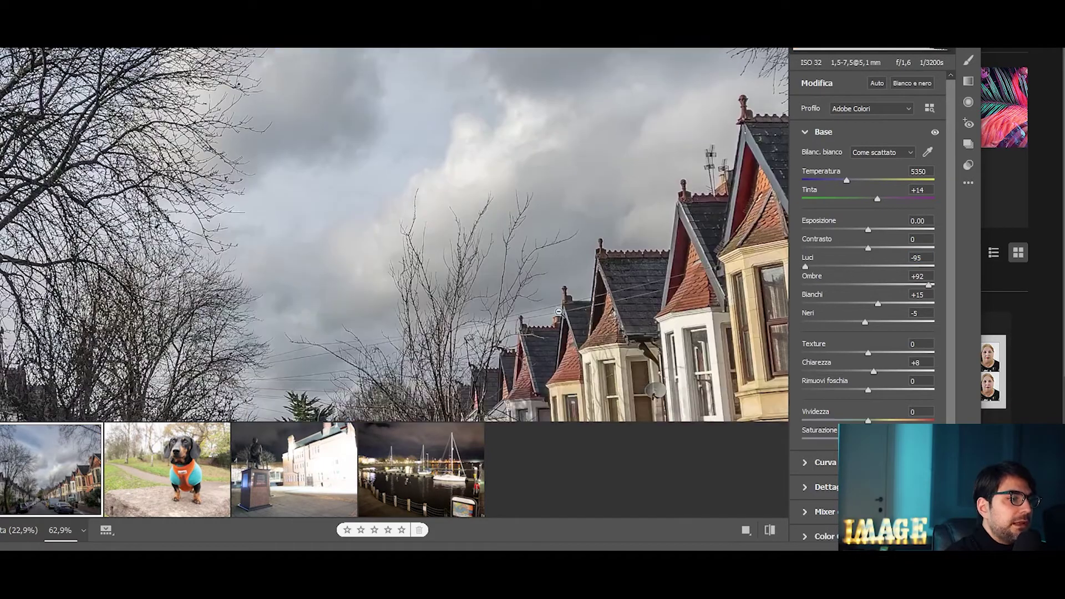
mouse_move(558, 312)
mouse_down()
mouse_move(490, 304)
mouse_move(529, 263)
mouse_up()
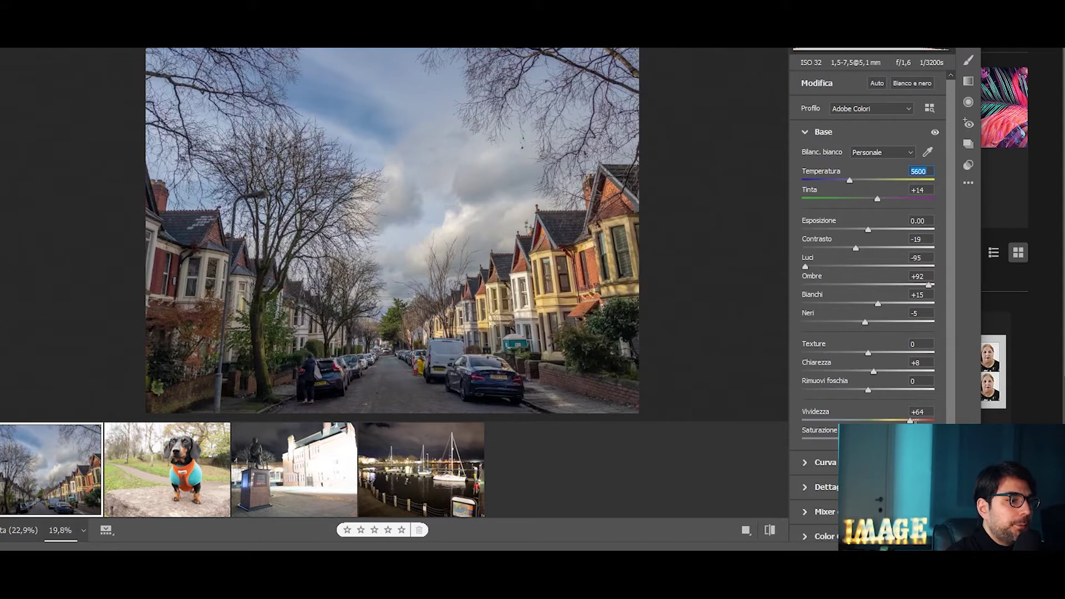
drag(509, 321, 551, 325)
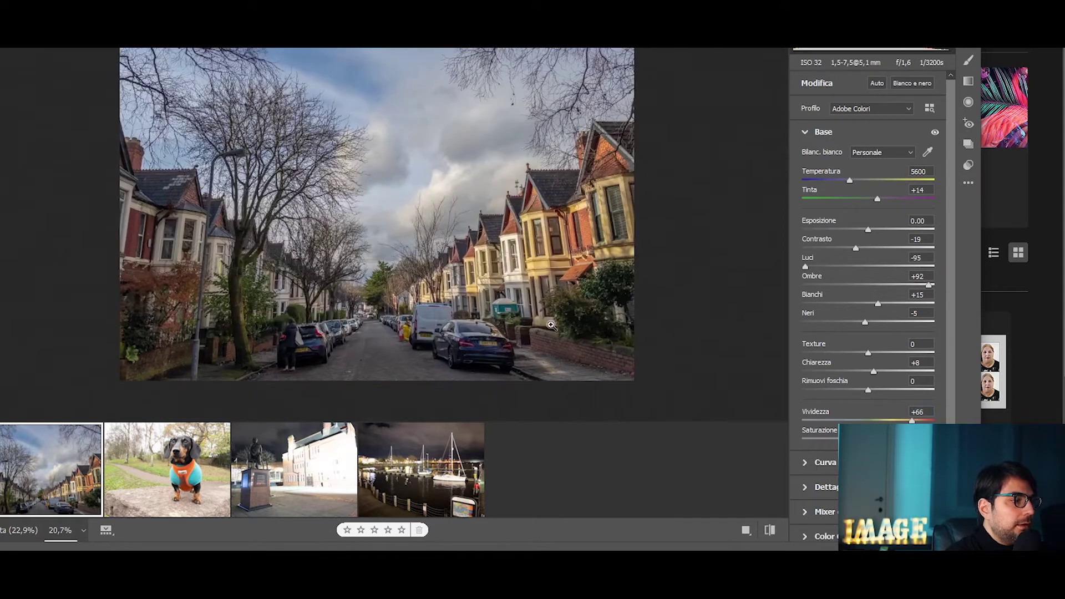
mouse_move(356, 66)
mouse_down()
mouse_move(522, 174)
mouse_move(343, 278)
mouse_move(478, 281)
mouse_up()
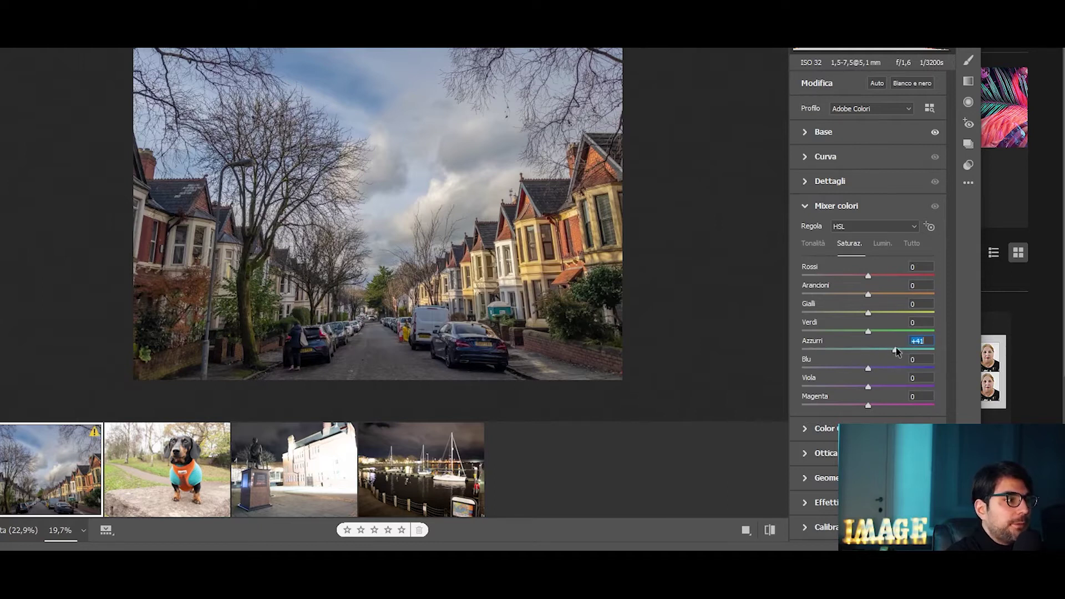
Deepen the sky with Aqua saturation +52 and Blue saturation +68, checking the sky up close.
drag(891, 369, 913, 368)
mouse_move(478, 174)
mouse_down()
mouse_move(495, 209)
mouse_move(541, 213)
mouse_up()
mouse_move(582, 249)
mouse_down()
mouse_move(463, 228)
mouse_move(456, 185)
mouse_move(615, 224)
mouse_up()
drag(599, 243, 600, 244)
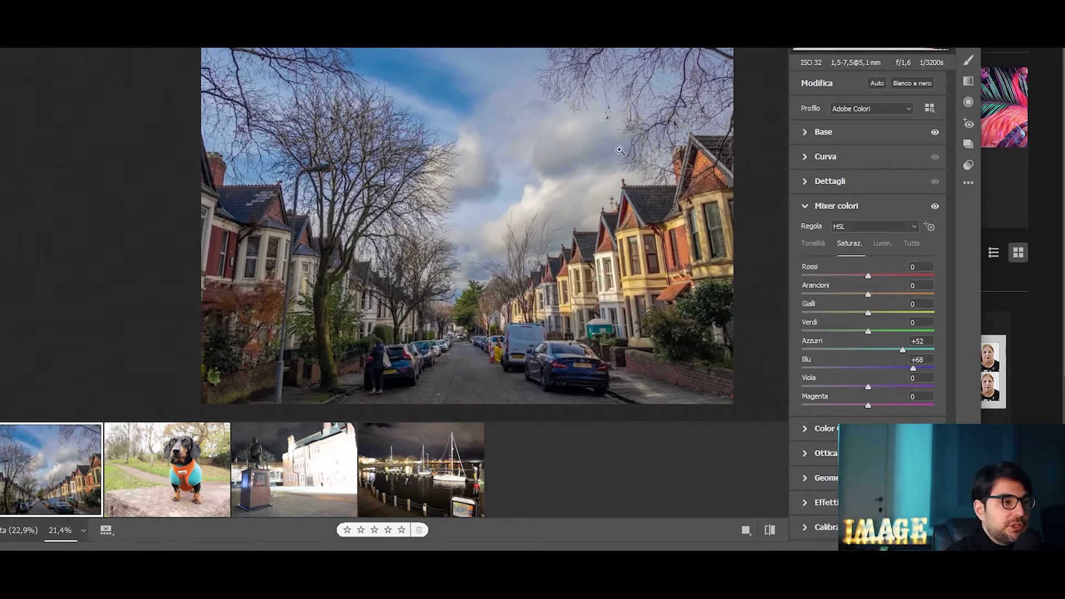
Compare the street edit with the original in before/after layouts, toggling the saturation edits, then return to single view.
click(746, 530)
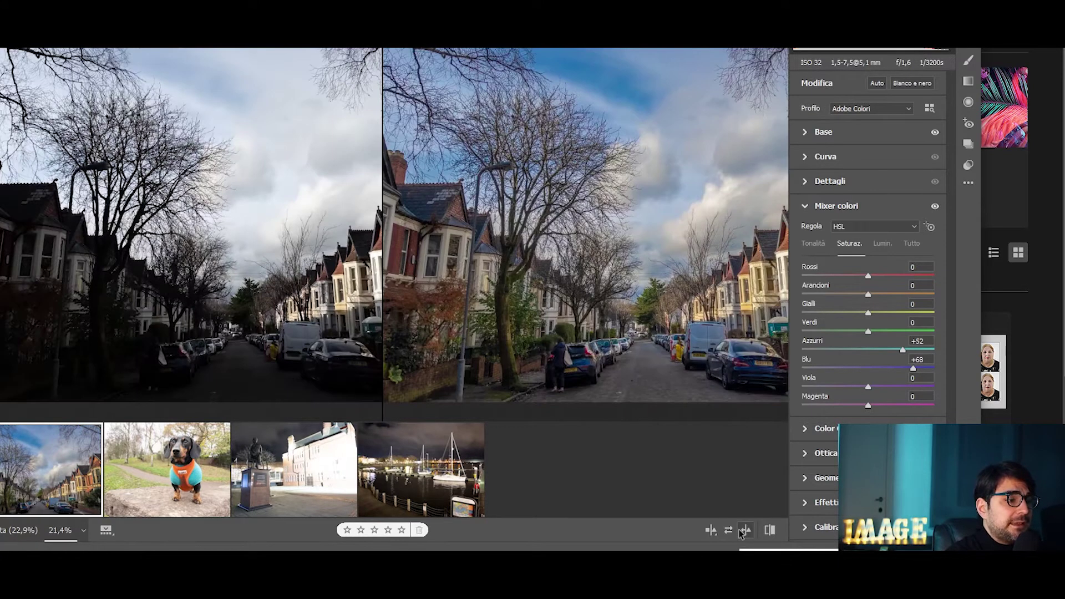
scroll(600, 363, down, 4)
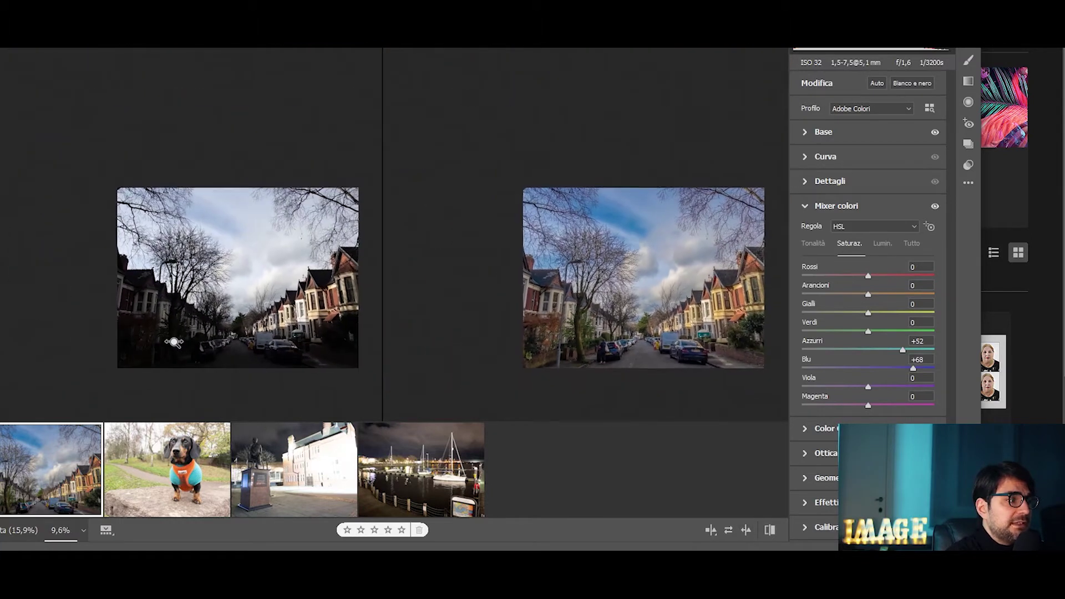
scroll(599, 362, up, 1)
scroll(301, 363, down, 2)
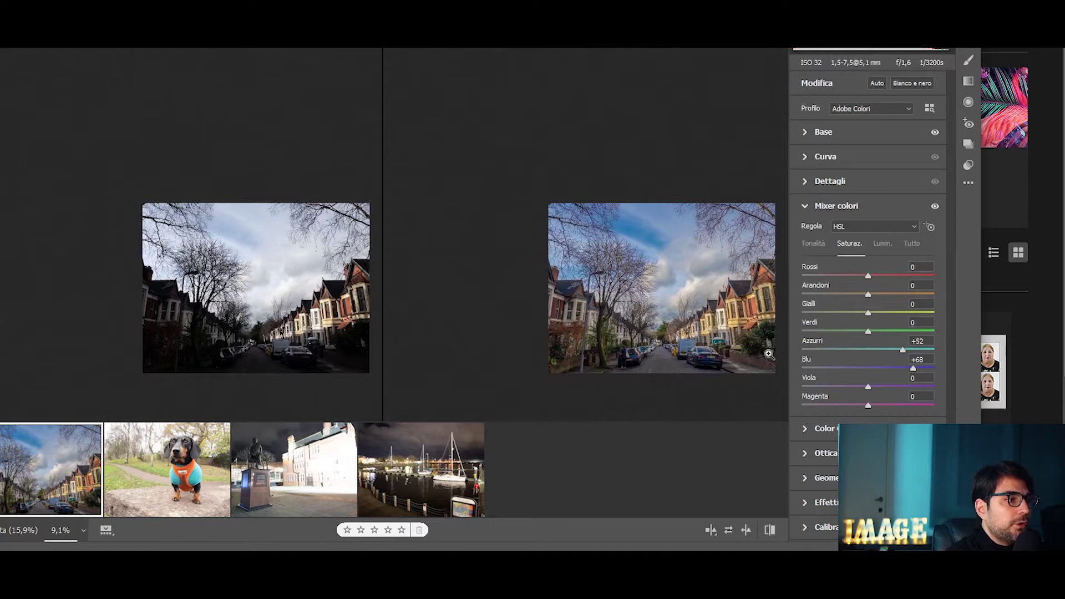
click(770, 530)
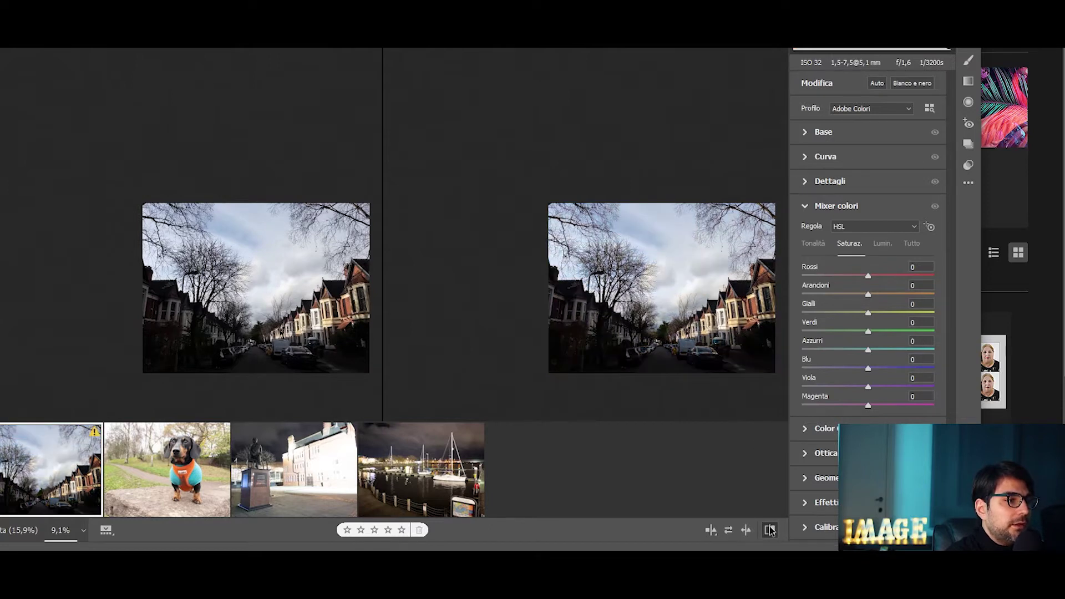
click(770, 530)
click(712, 530)
click(712, 530)
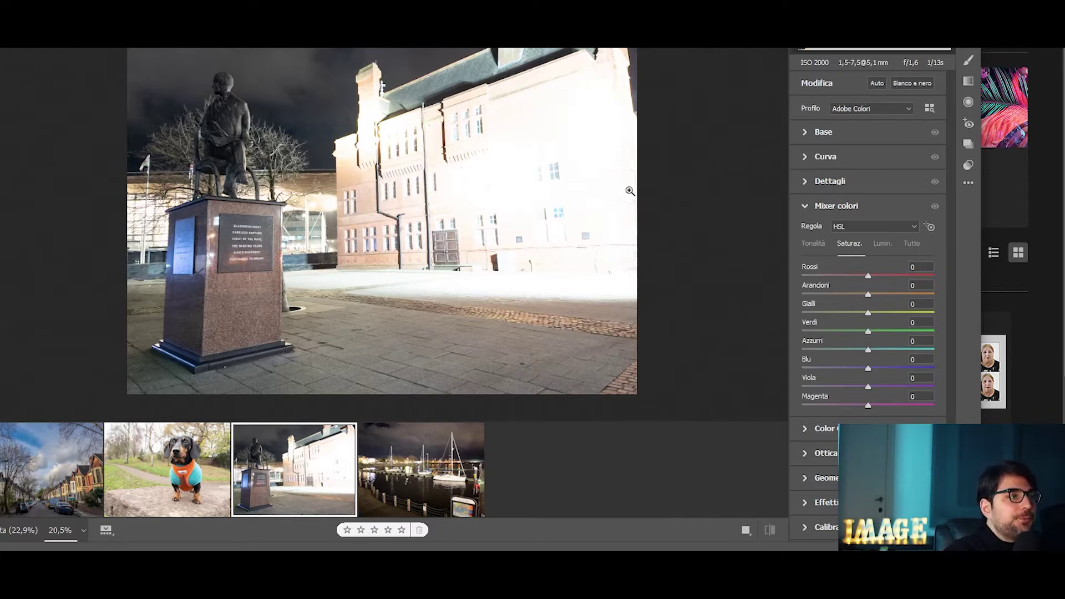
Tone down the statue night photo: exposure -3.05, highlights -36, whites -20.
click(820, 133)
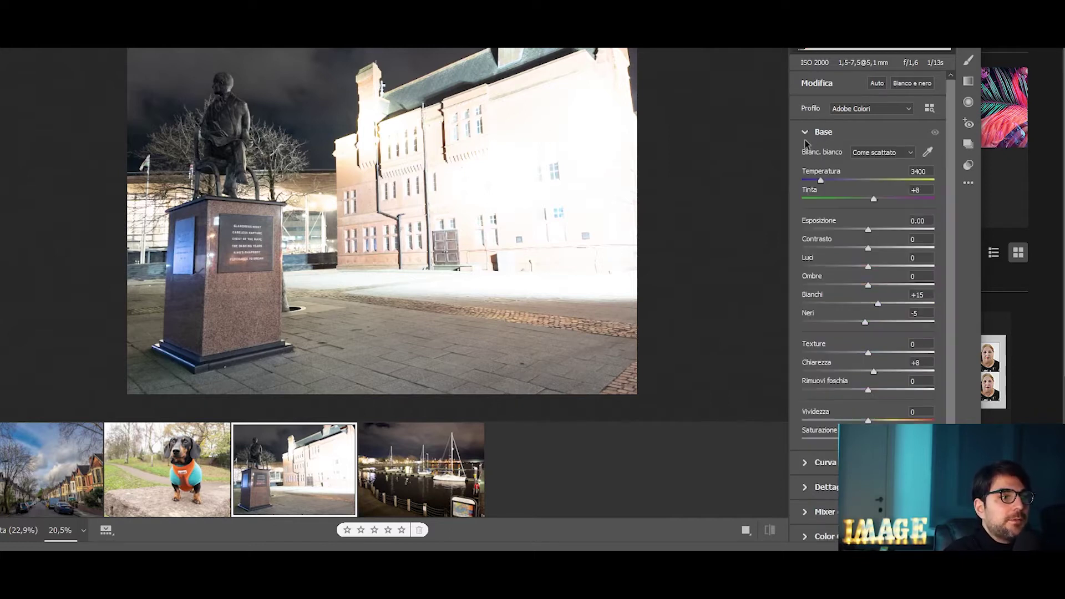
drag(869, 230, 828, 231)
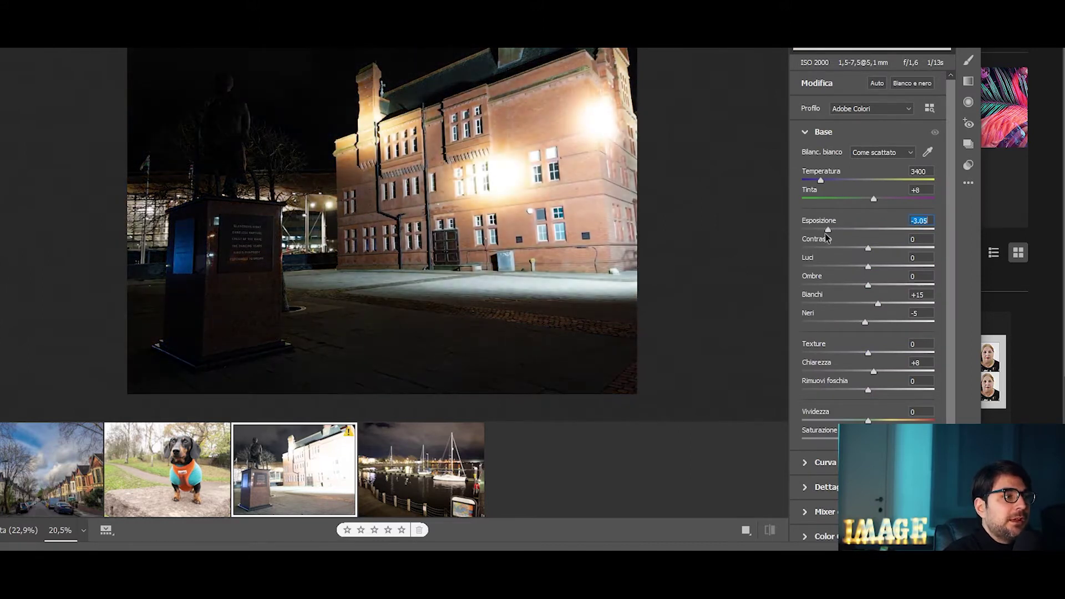
drag(584, 193, 600, 222)
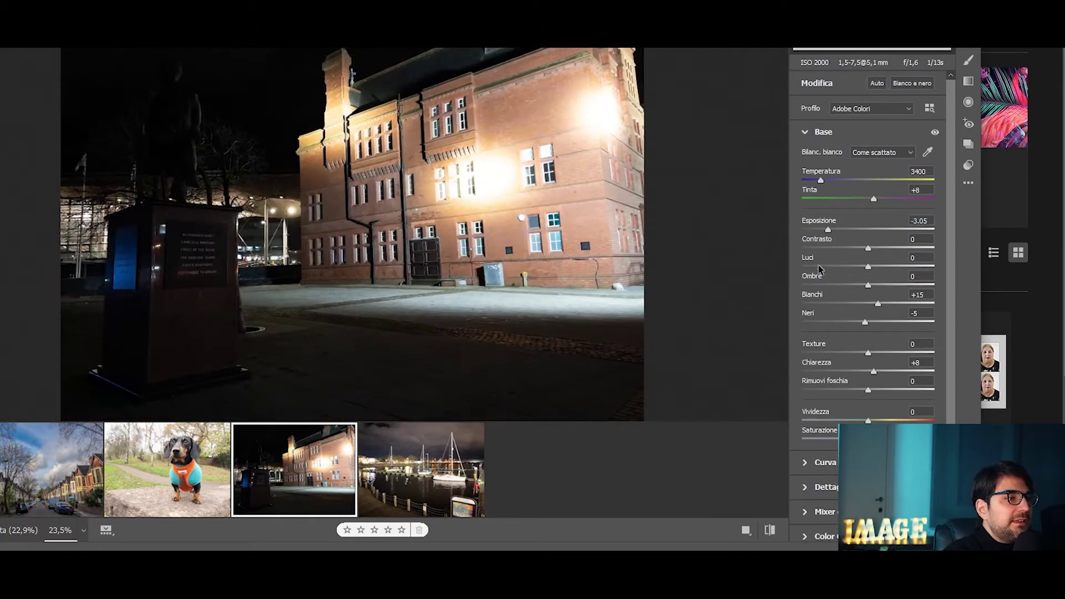
drag(819, 268, 922, 286)
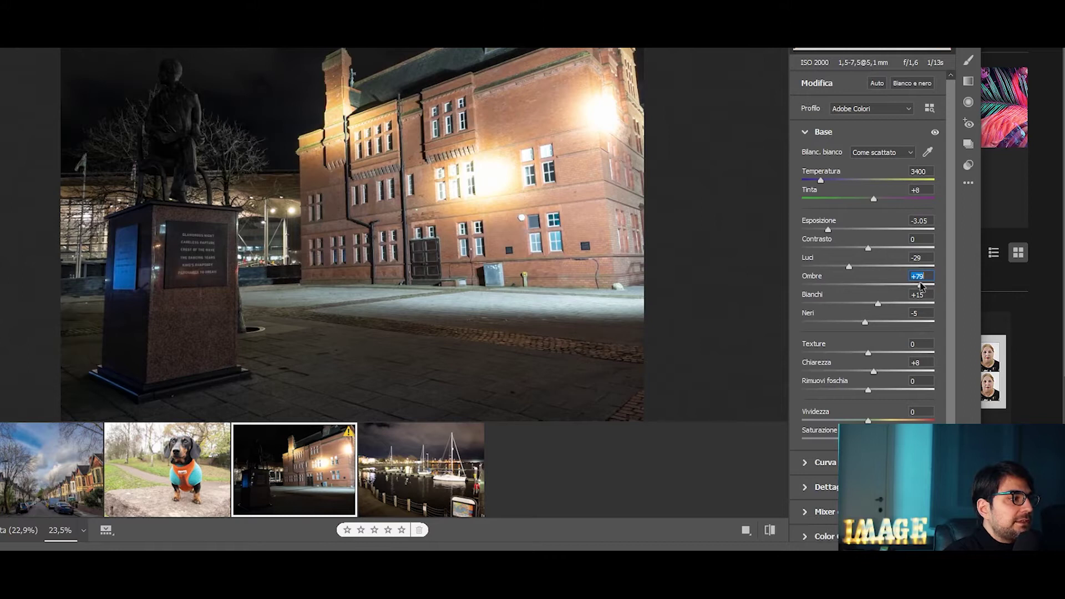
scroll(653, 193, up, 5)
scroll(652, 193, down, 5)
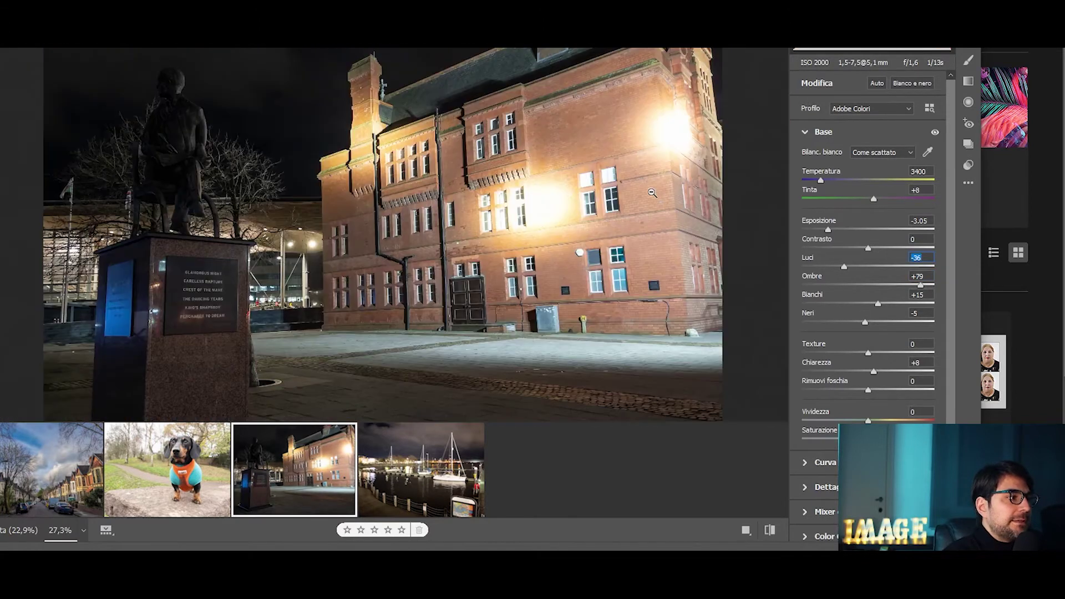
scroll(671, 135, up, 5)
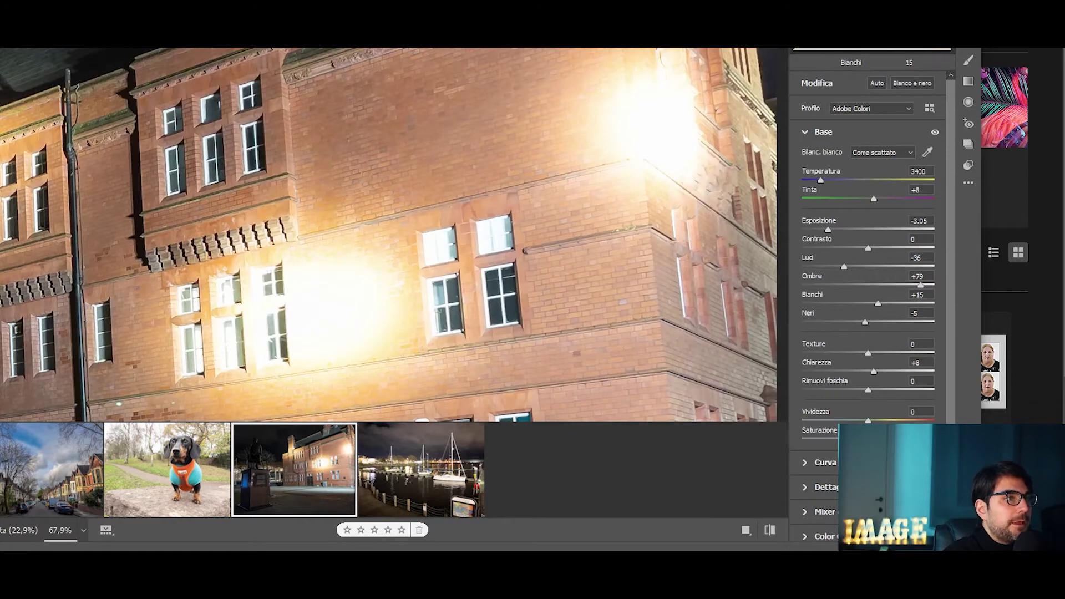
drag(878, 303, 842, 304)
scroll(494, 194, down, 5)
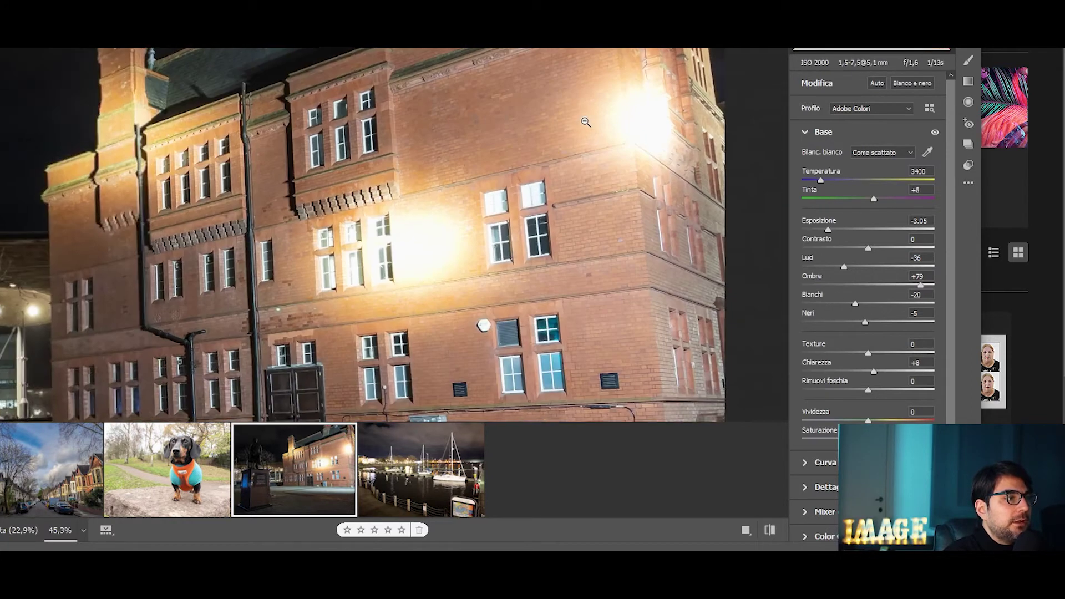
scroll(494, 195, down, 2)
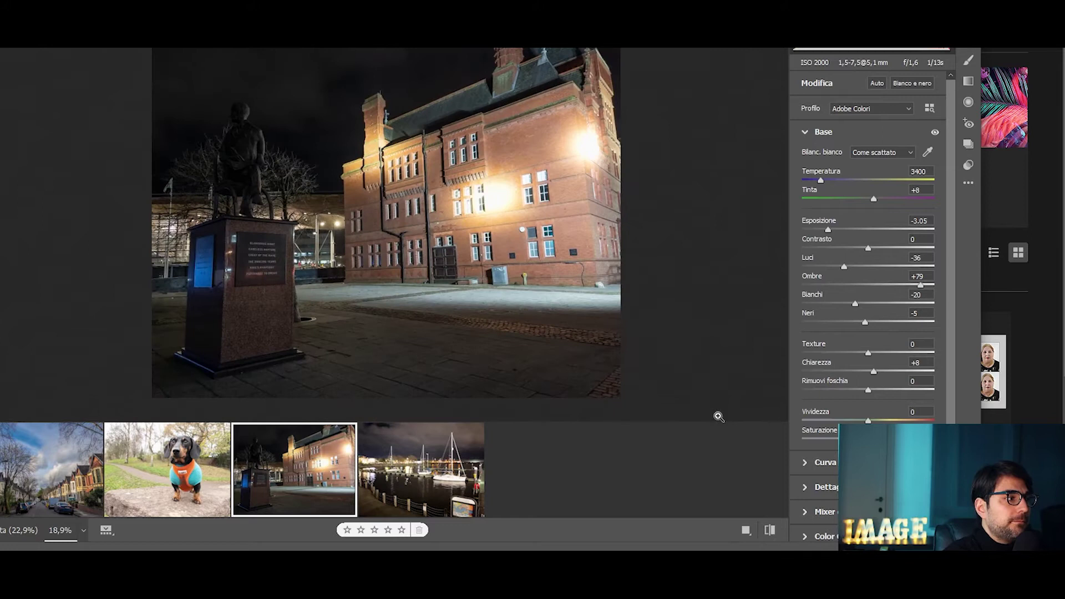
Compare the statue night edit against its original in two before/after layouts.
click(746, 530)
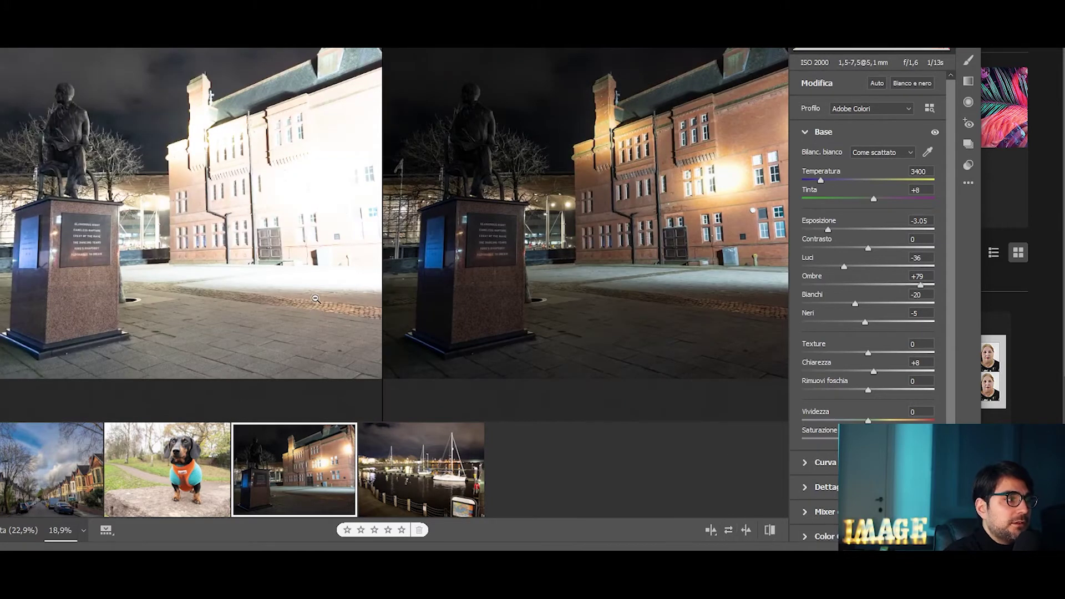
scroll(315, 298, down, 3)
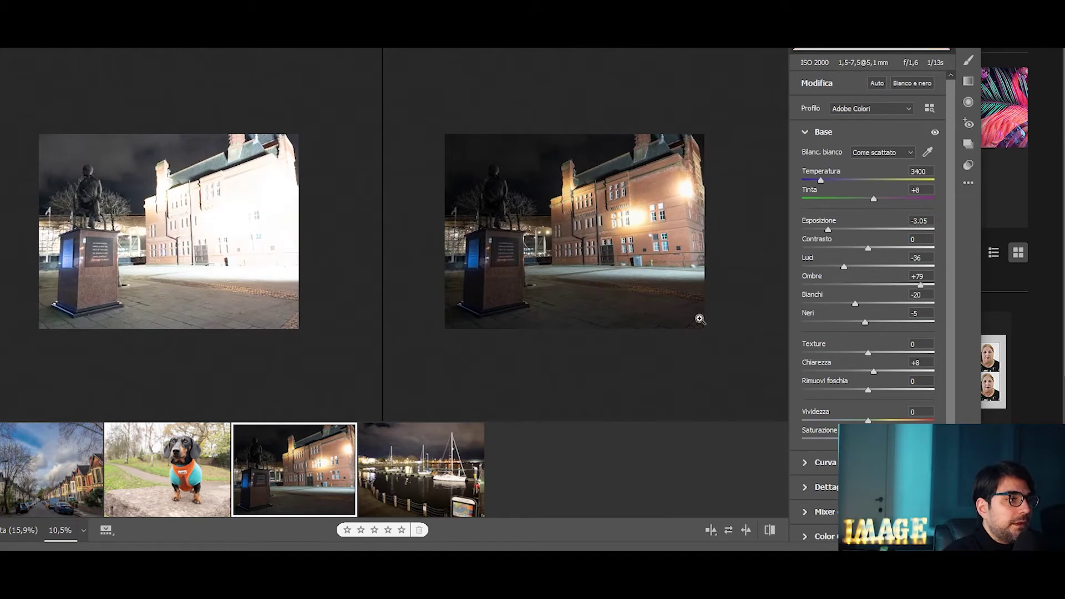
click(770, 530)
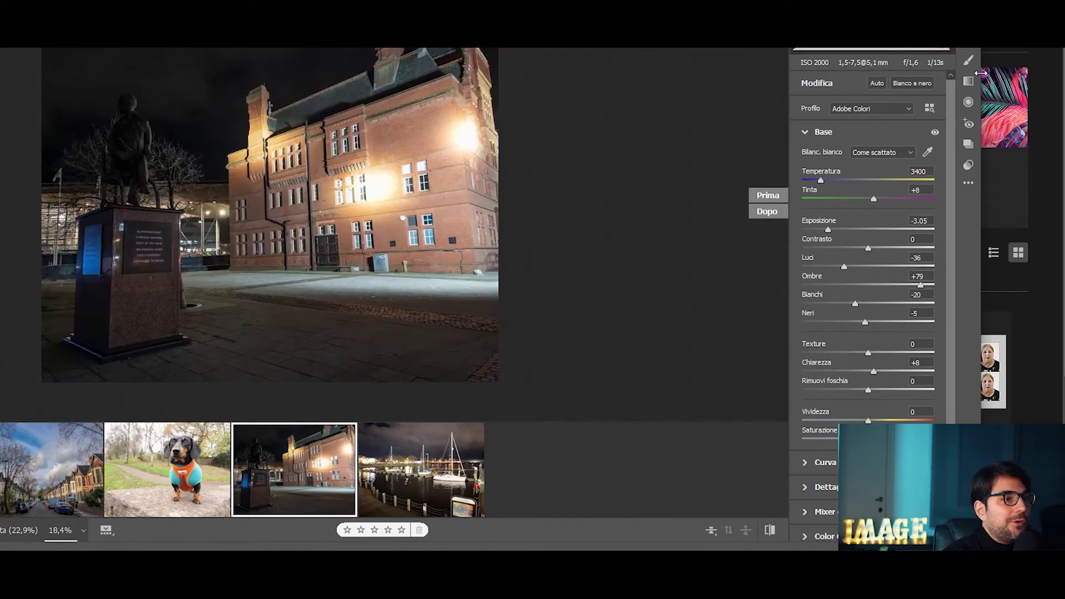
Paint a brush adjustment with shadows +100 over the ground and statue area.
click(966, 62)
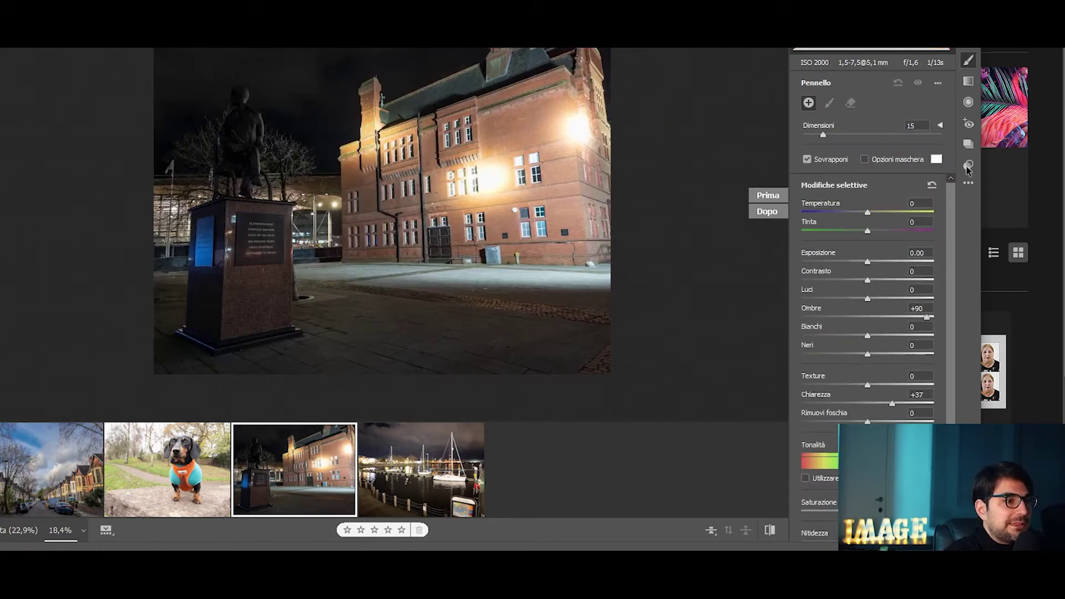
click(938, 82)
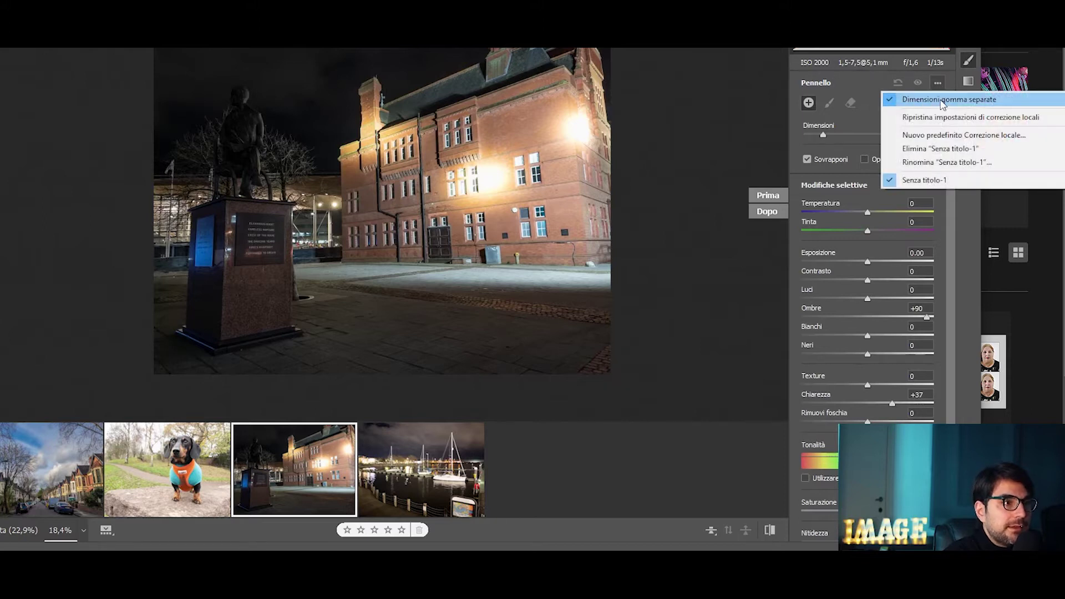
click(937, 118)
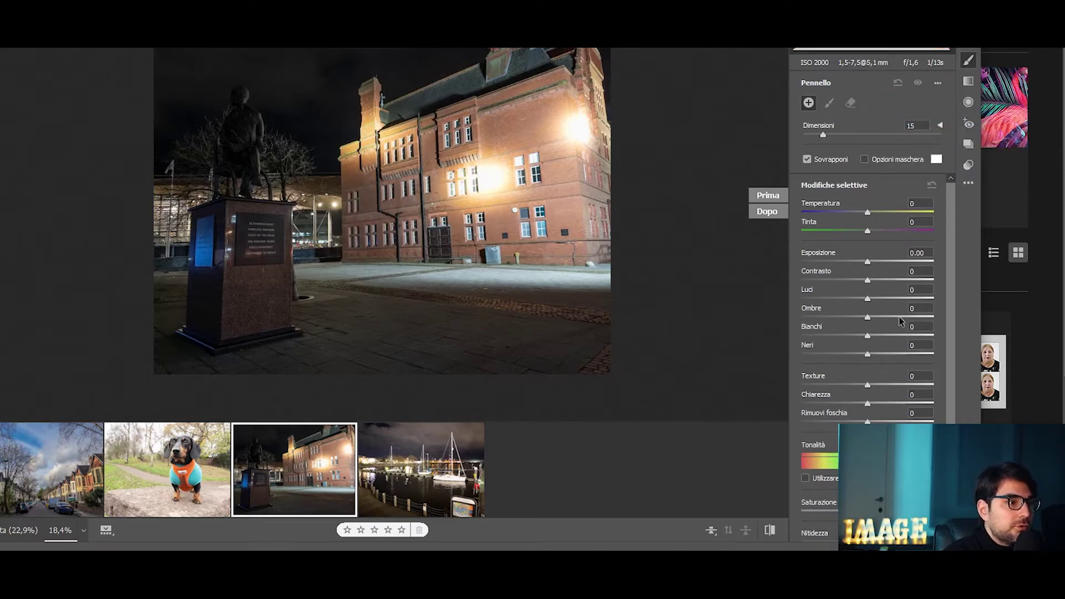
key(bracketright)
key(bracketright)
key(bracketright)
drag(356, 308, 249, 356)
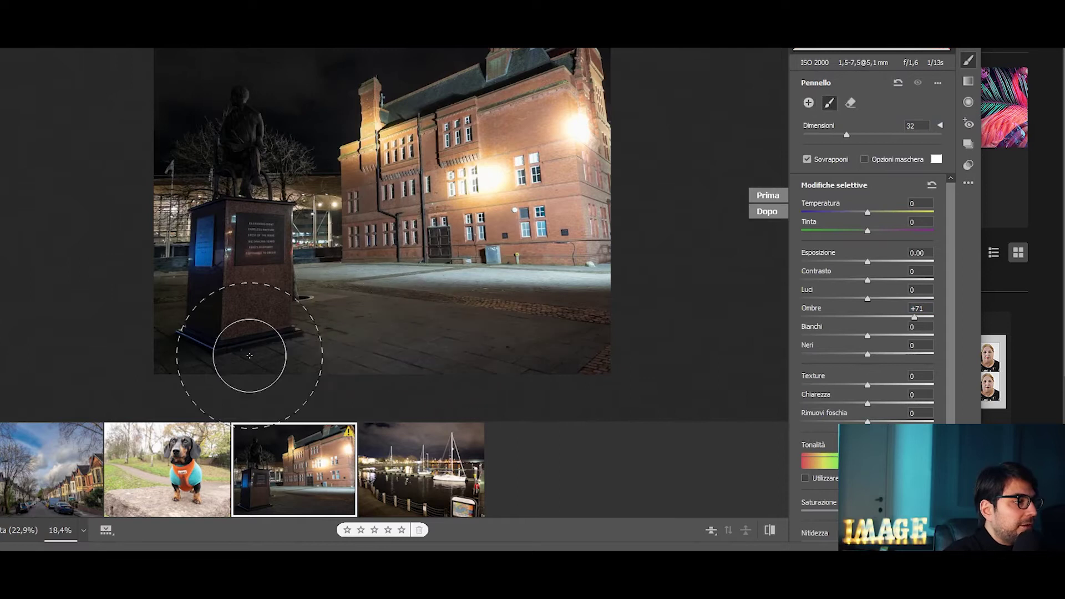
key(bracketleft)
key(bracketleft)
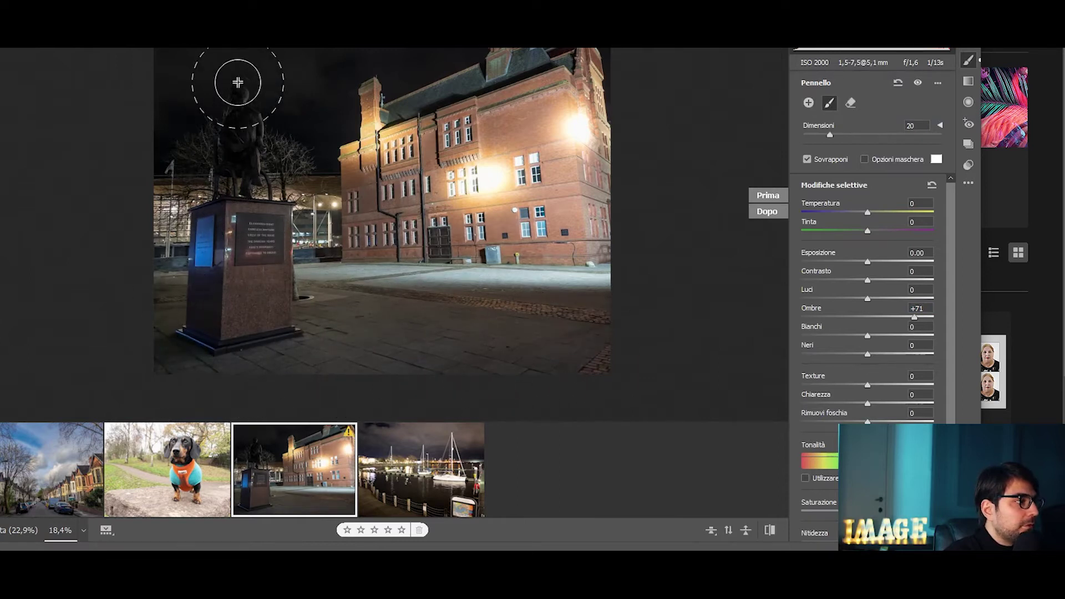
key(ctrl+minus)
Pan and zoom around the photo to inspect the chimney, brick building and dark sky.
scroll(238, 183, up, 2)
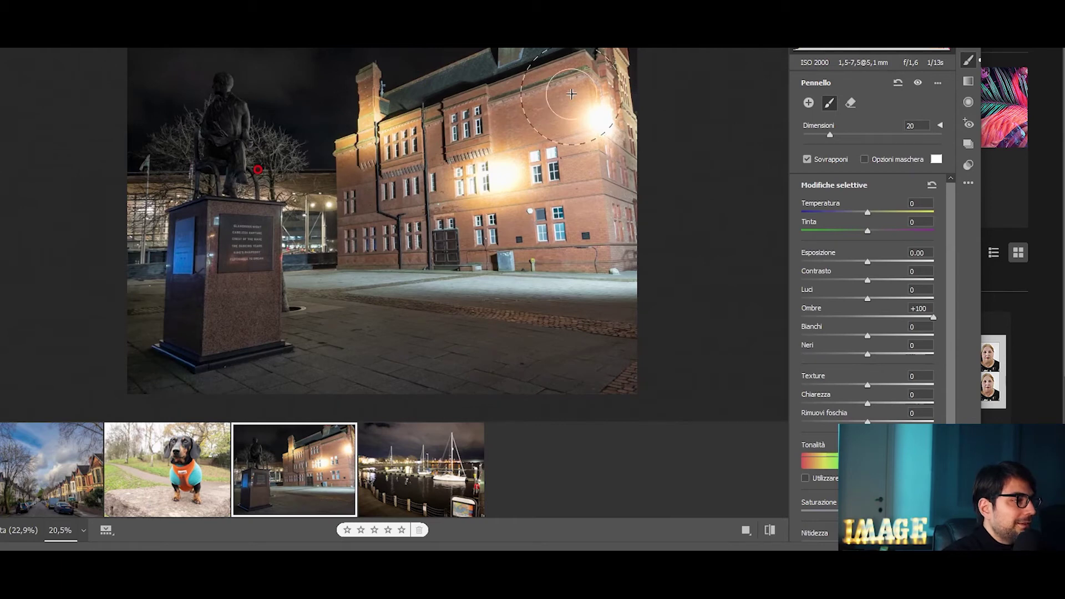
scroll(399, 198, up, 5)
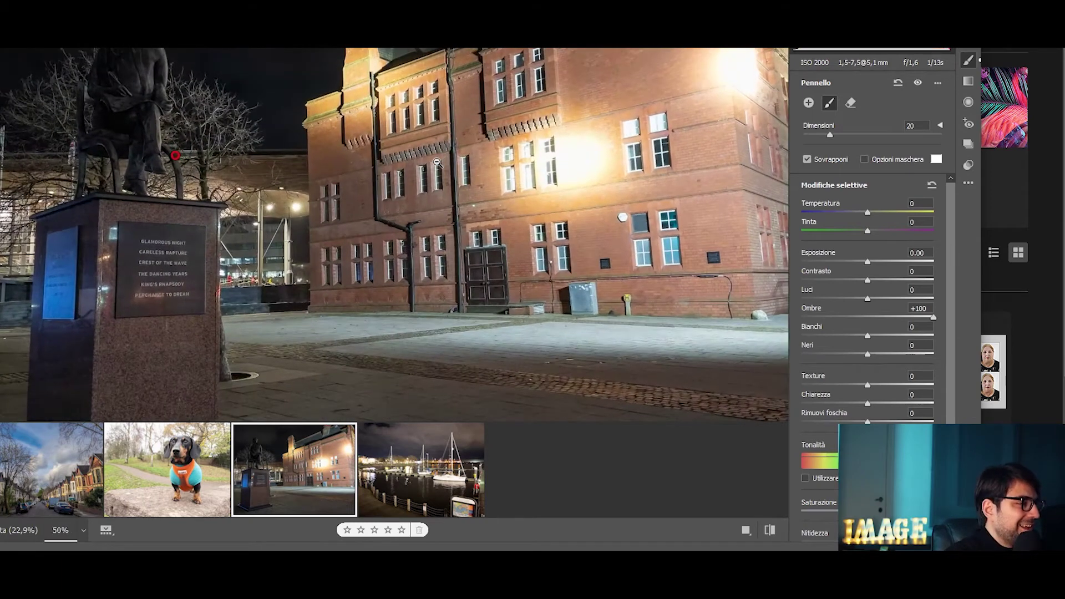
scroll(399, 198, down, 3)
scroll(284, 135, up, 3)
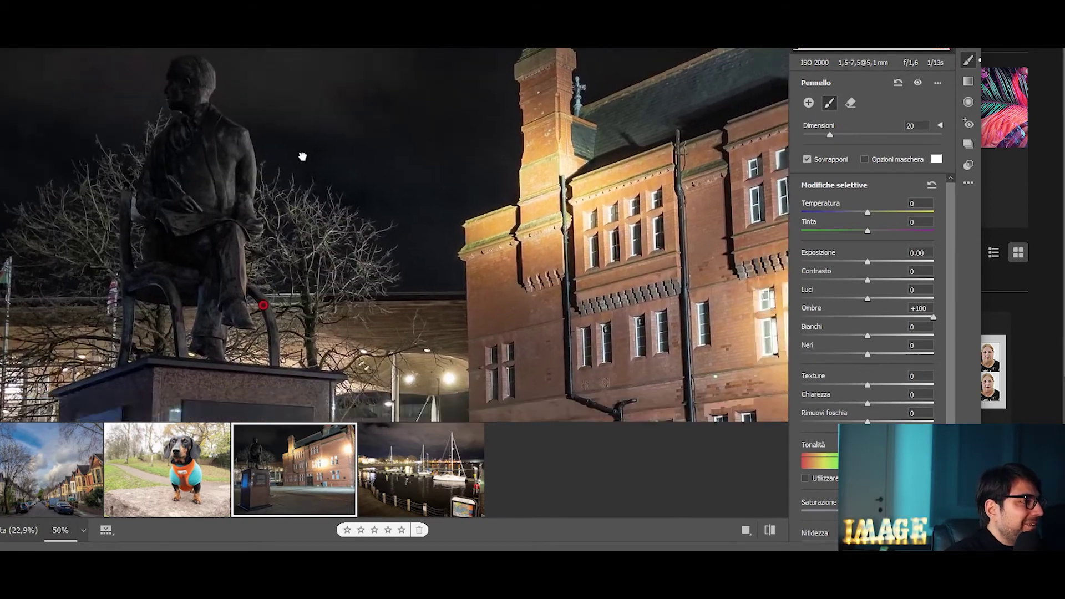
drag(284, 136, 345, 380)
scroll(367, 380, up, 3)
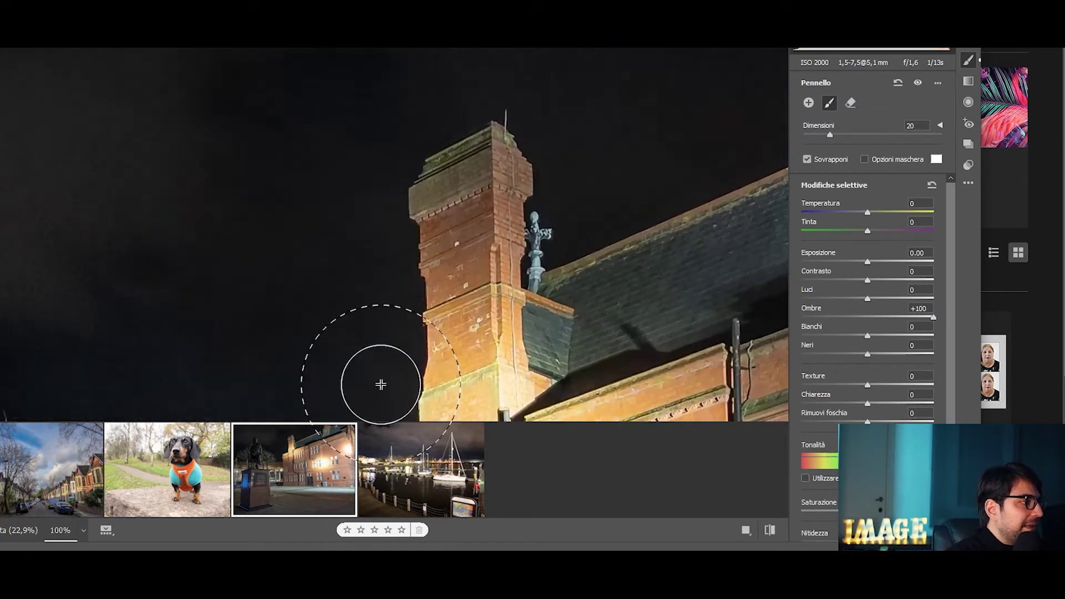
scroll(324, 239, down, 3)
scroll(331, 223, up, 3)
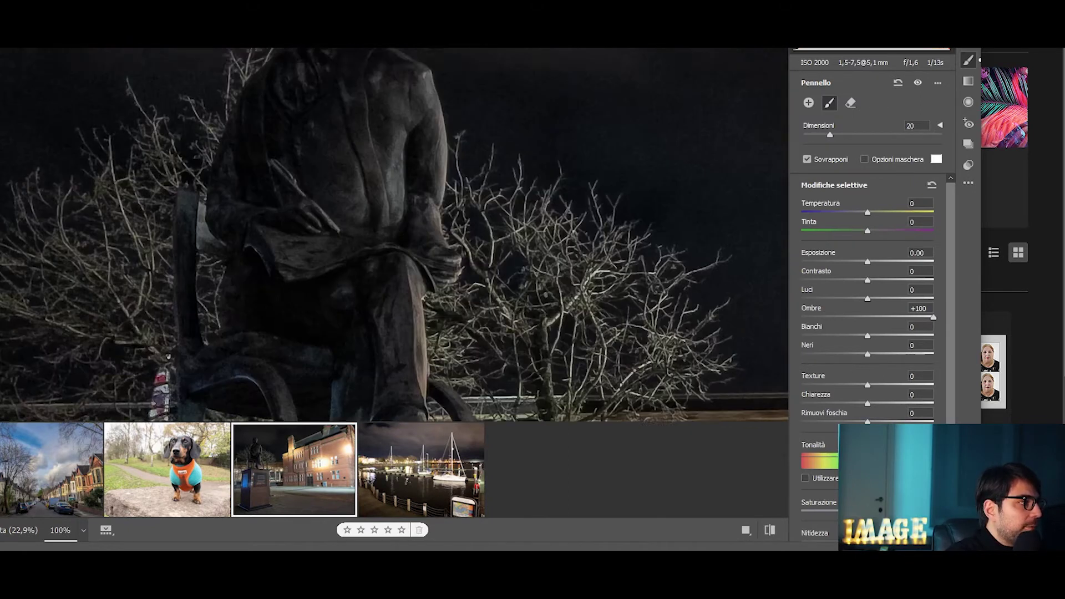
scroll(238, 228, right, 3)
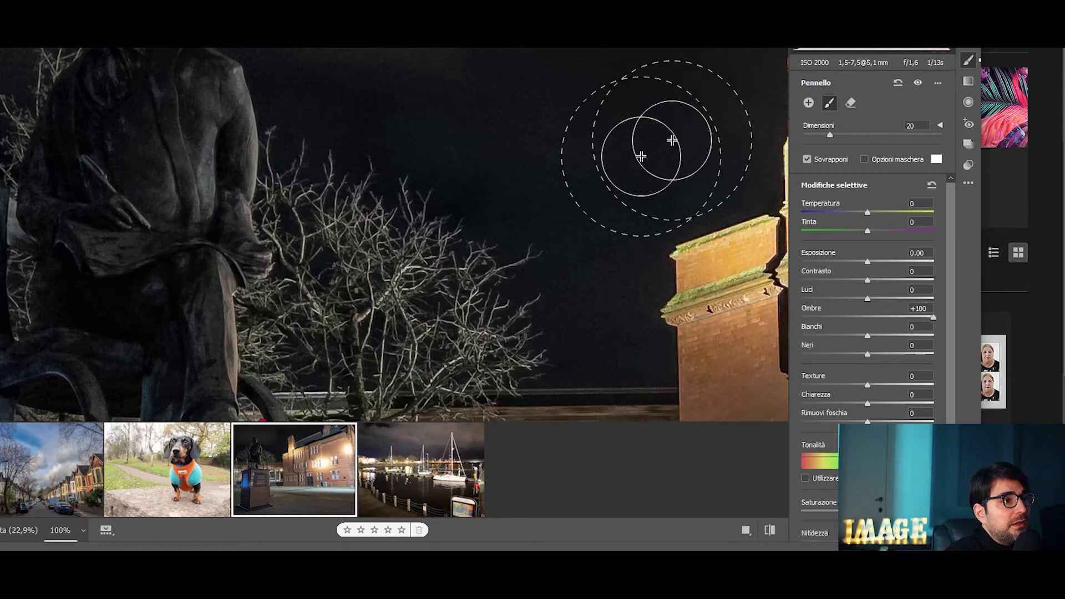
scroll(563, 275, down, 2)
scroll(183, 201, down, 1)
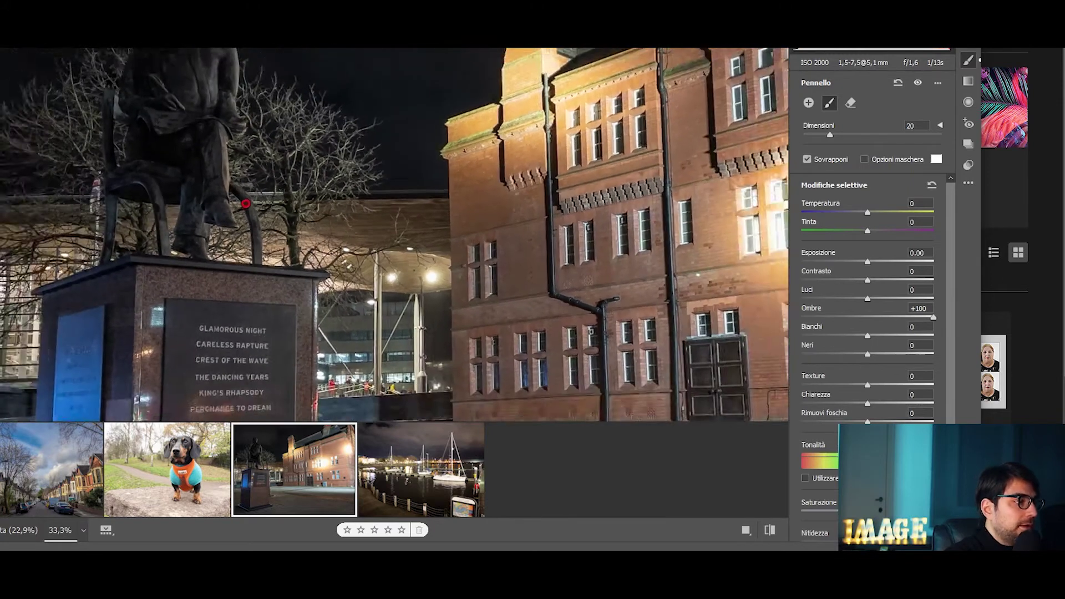
scroll(389, 167, down, 1)
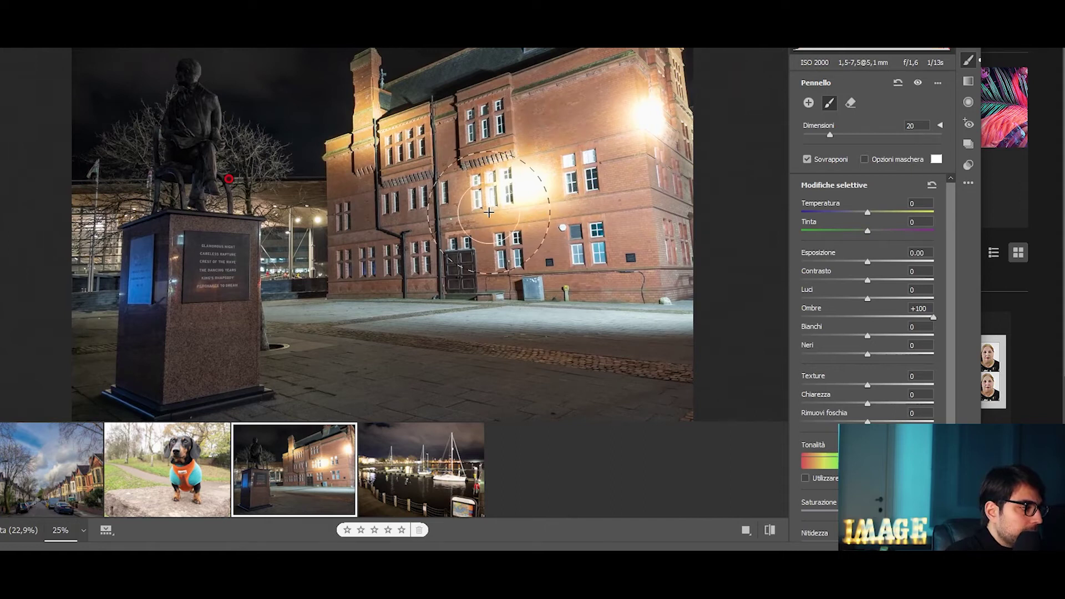
scroll(563, 258, up, 2)
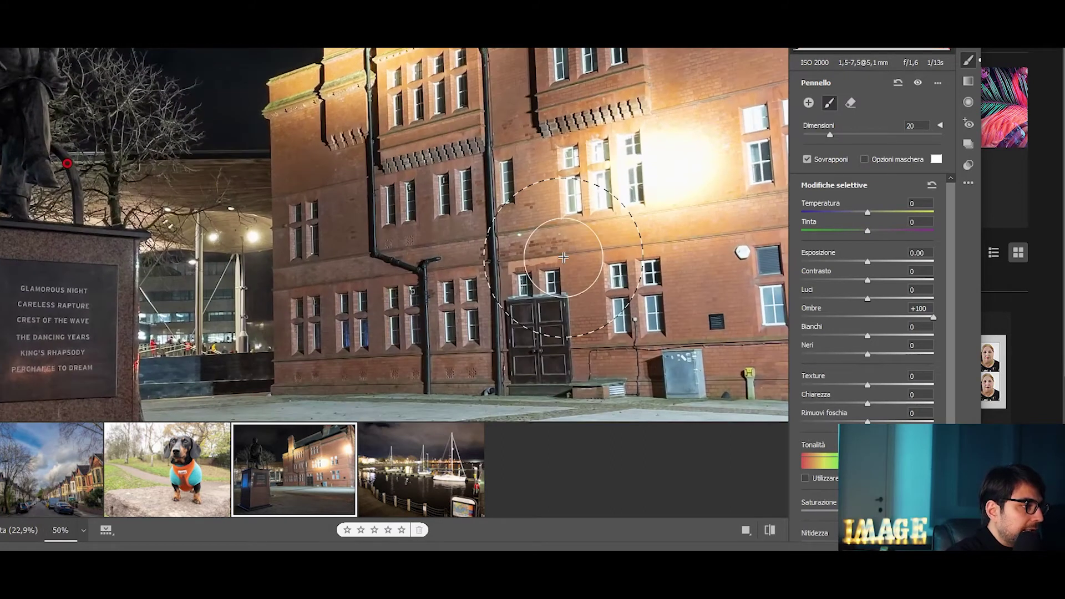
scroll(333, 250, up, 1)
drag(555, 278, 288, 250)
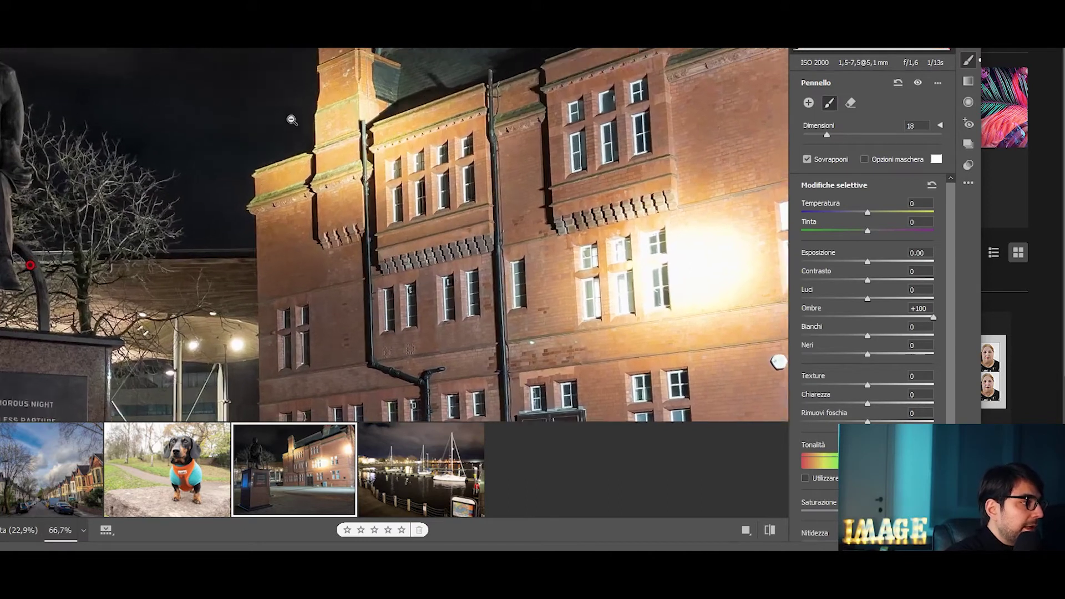
scroll(288, 118, up, 1)
drag(17, 89, 278, 156)
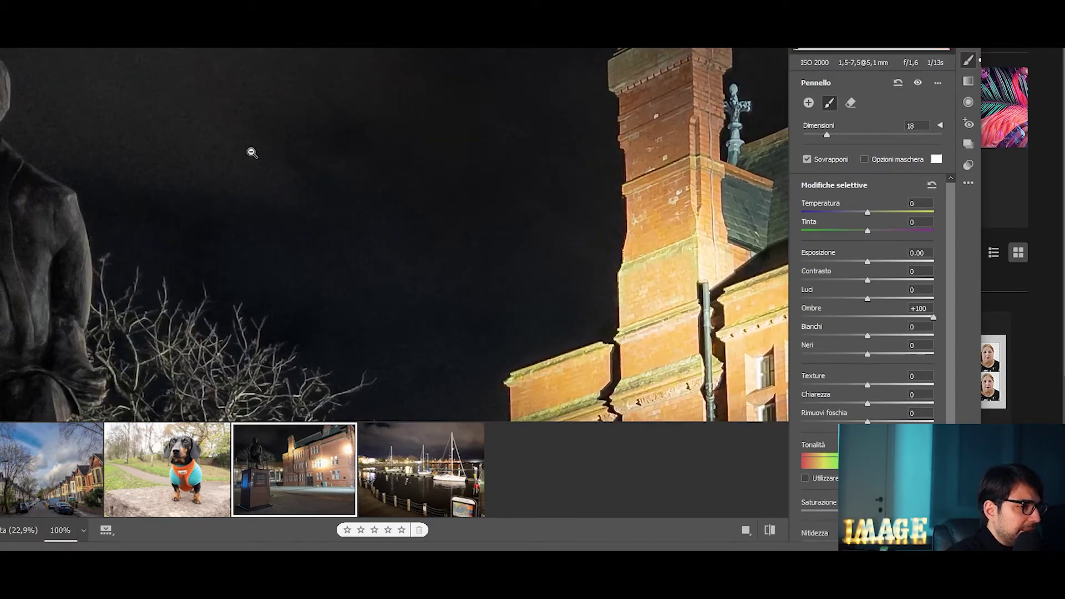
key(ctrl+plus)
Return to the main Edit panel, expand the Detail sharpening and noise reduction settings, and fit the photo in view.
key(k)
scroll(838, 396, down, 3)
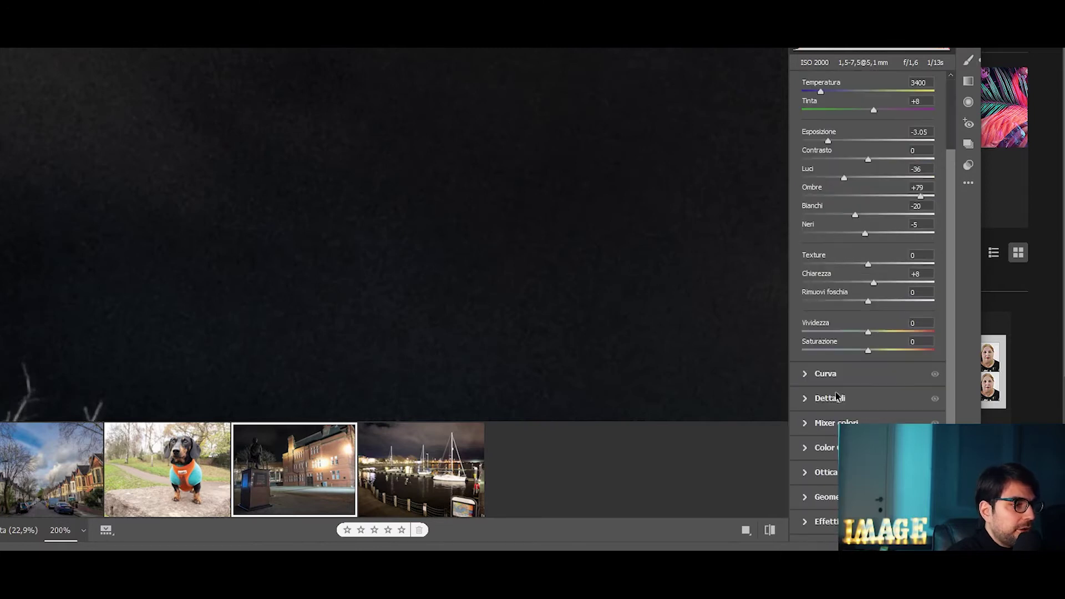
click(838, 400)
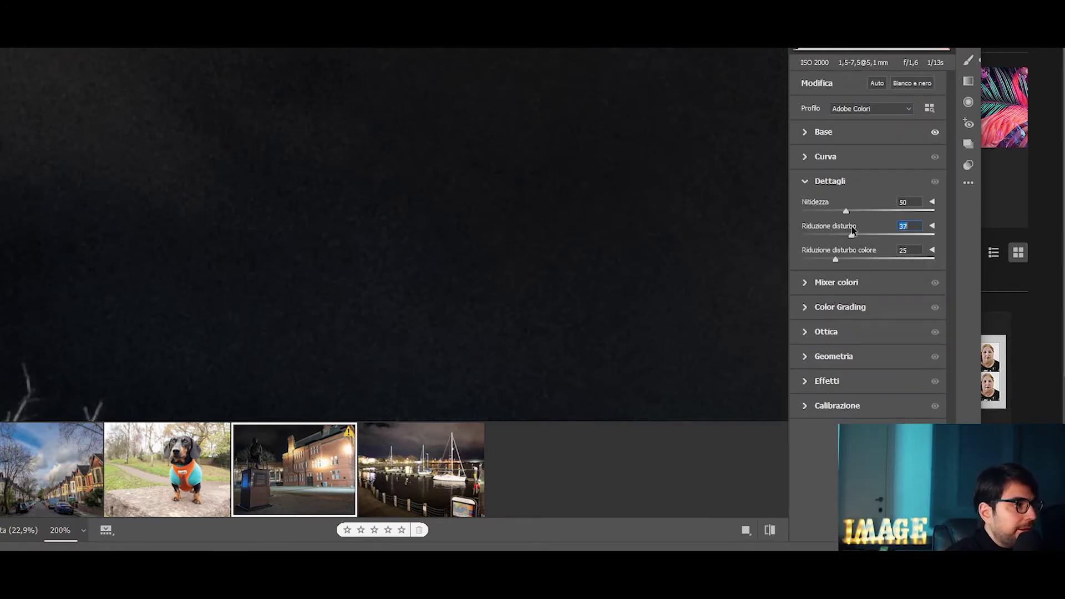
key(ctrl+minus)
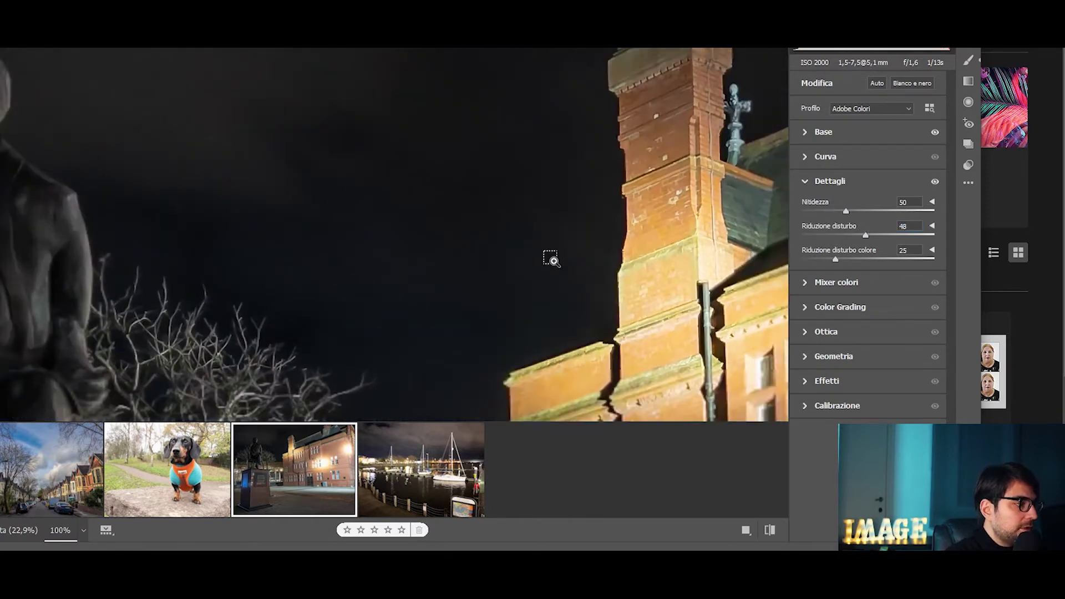
key(ctrl+minus)
key(ctrl+minus)
key(ctrl+minus)
key(ctrl+minus)
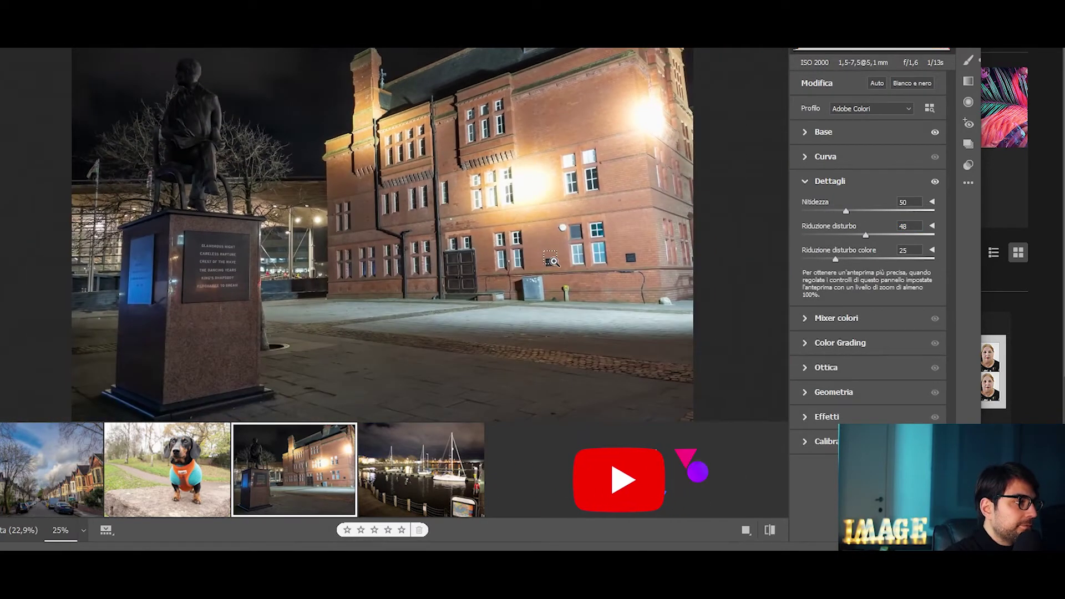
alt+click(552, 258)
click(553, 261)
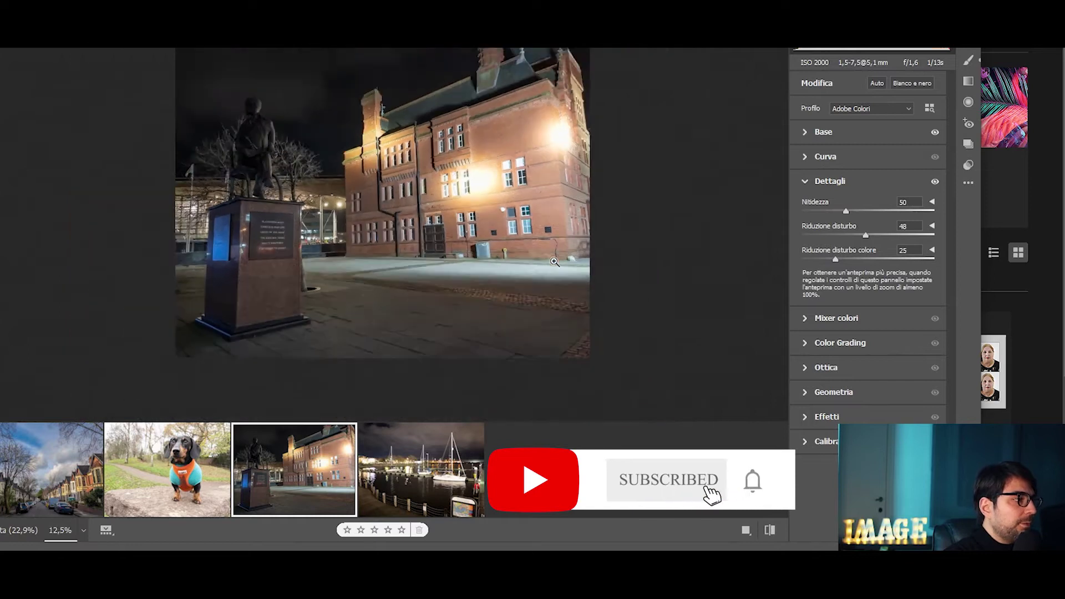
Compare the building photo before and after, then switch to the night harbour photo.
click(746, 530)
click(711, 530)
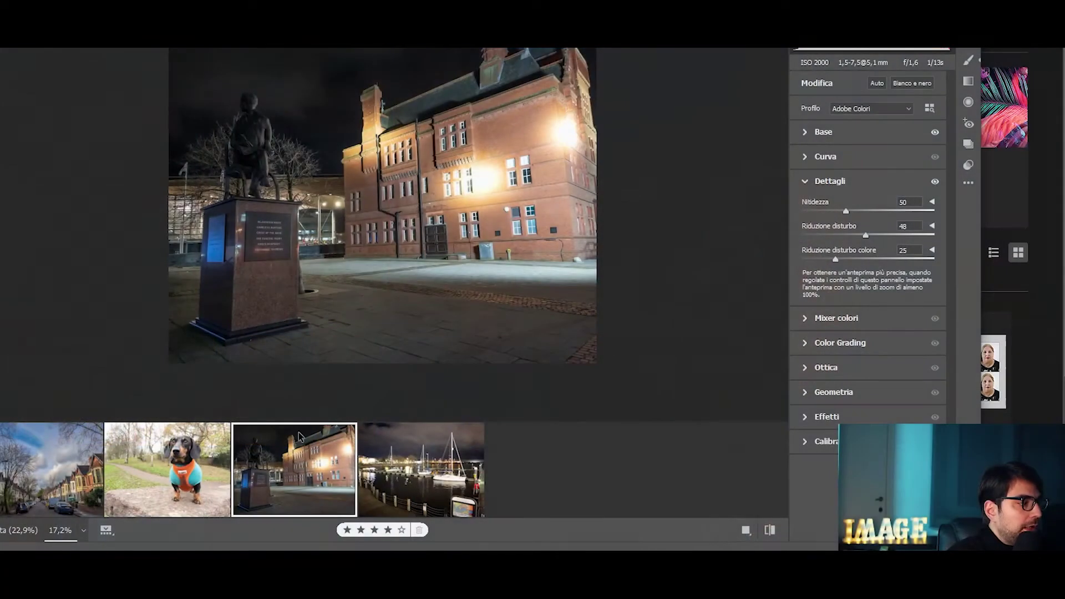
click(422, 472)
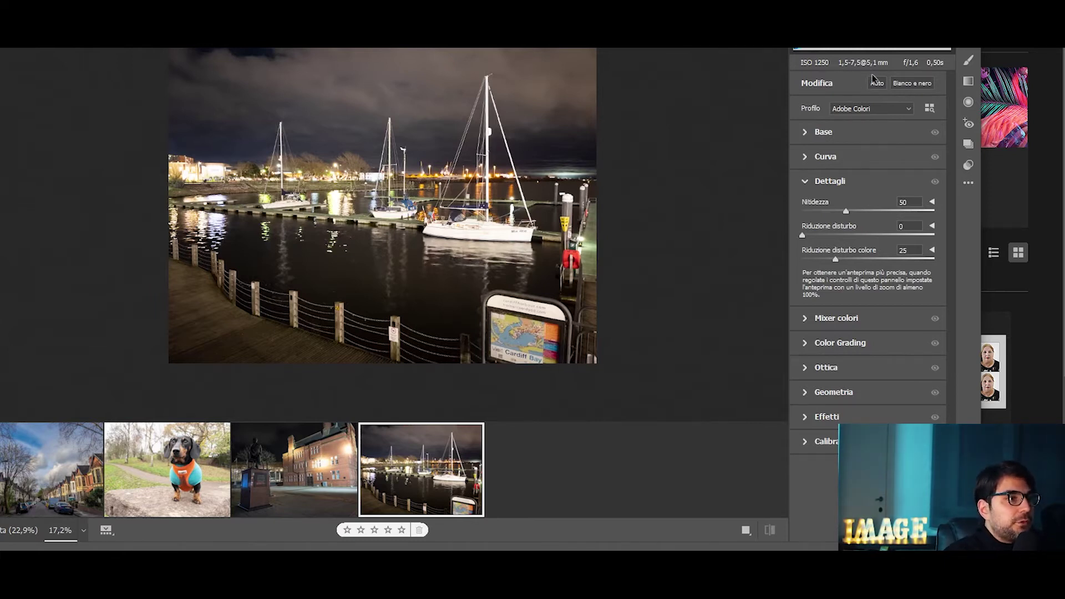
Set the harbour photo's highlights to -67, shadows +41 and whites -17, zooming in on the far shore.
drag(389, 167, 387, 277)
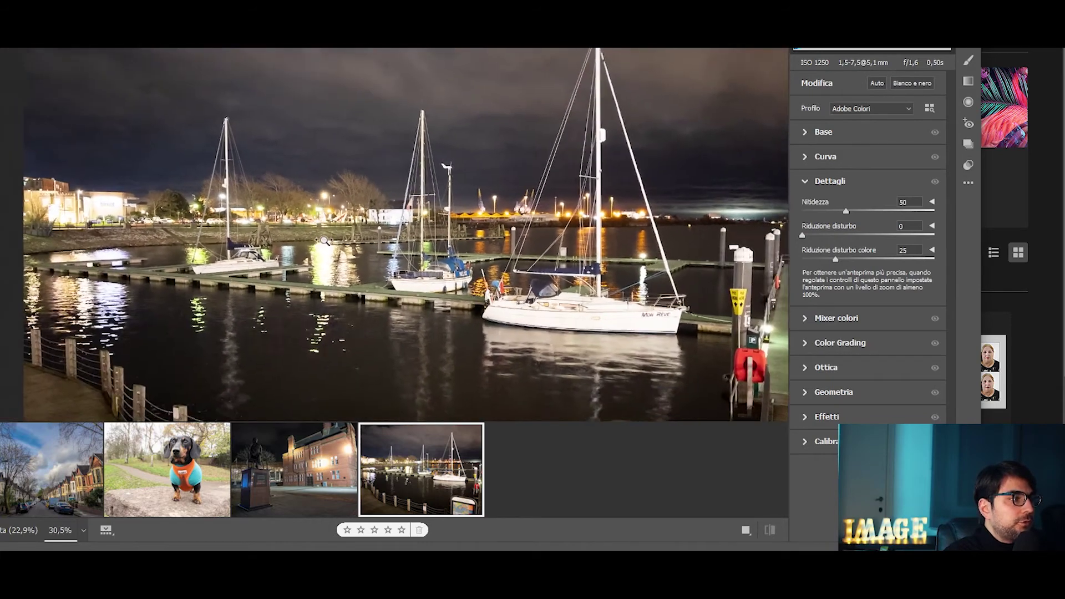
key(ctrl+0)
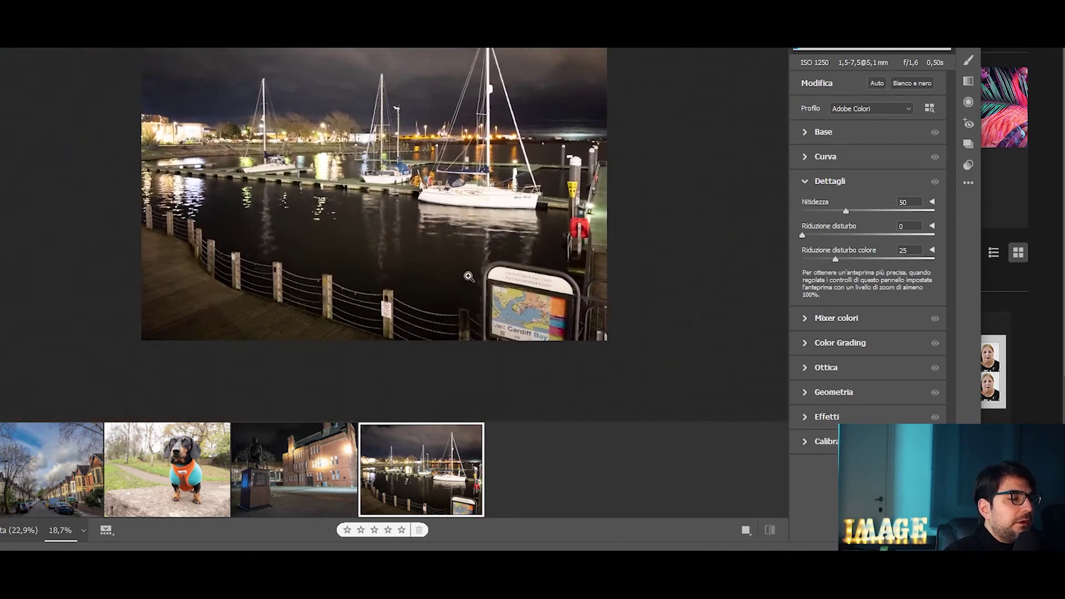
drag(493, 262, 521, 238)
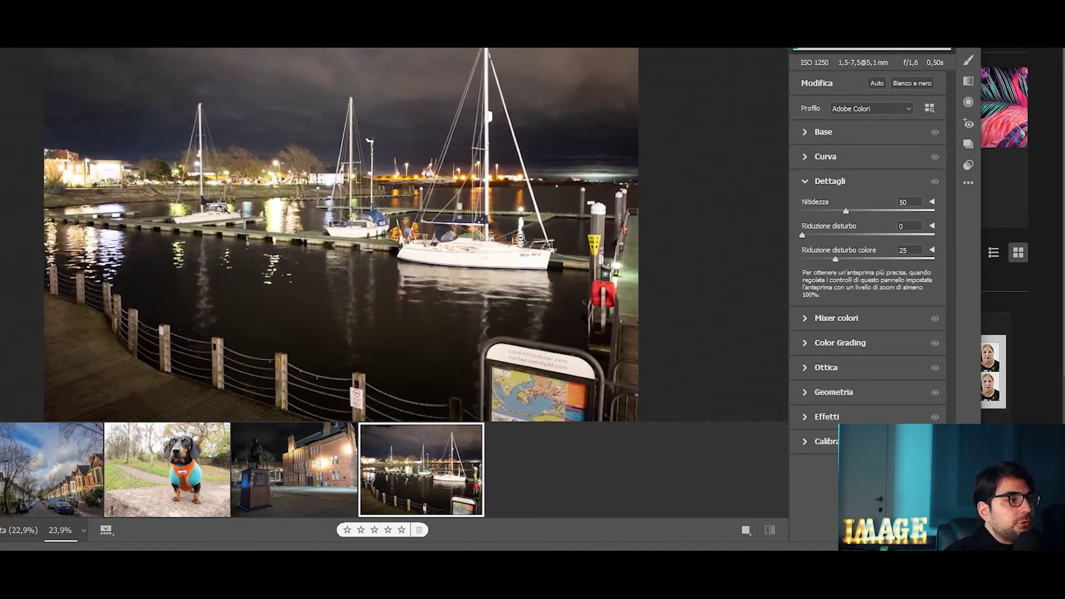
click(847, 136)
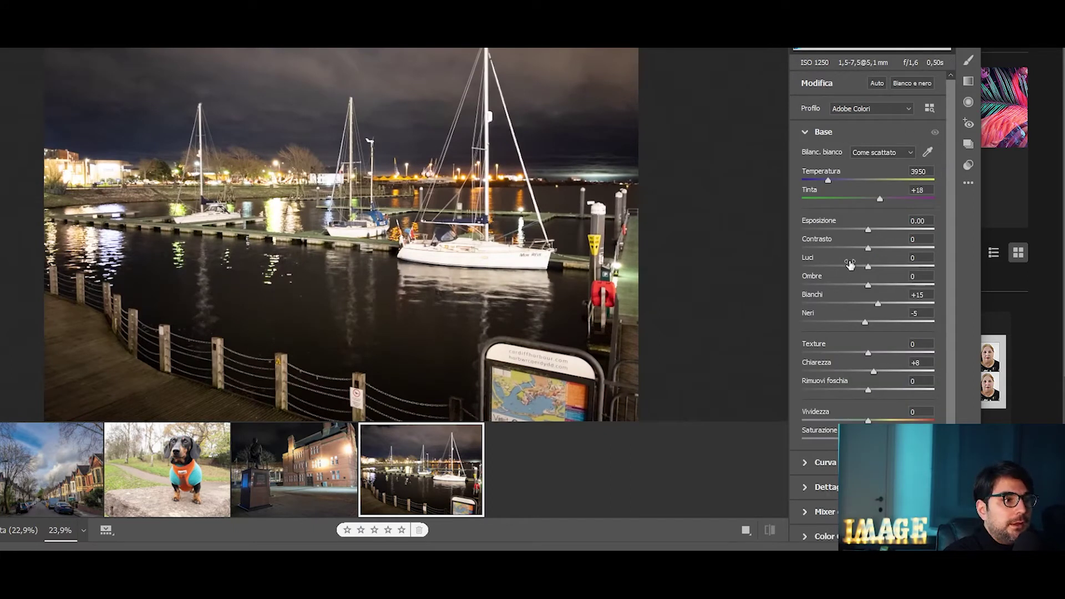
drag(869, 266, 824, 267)
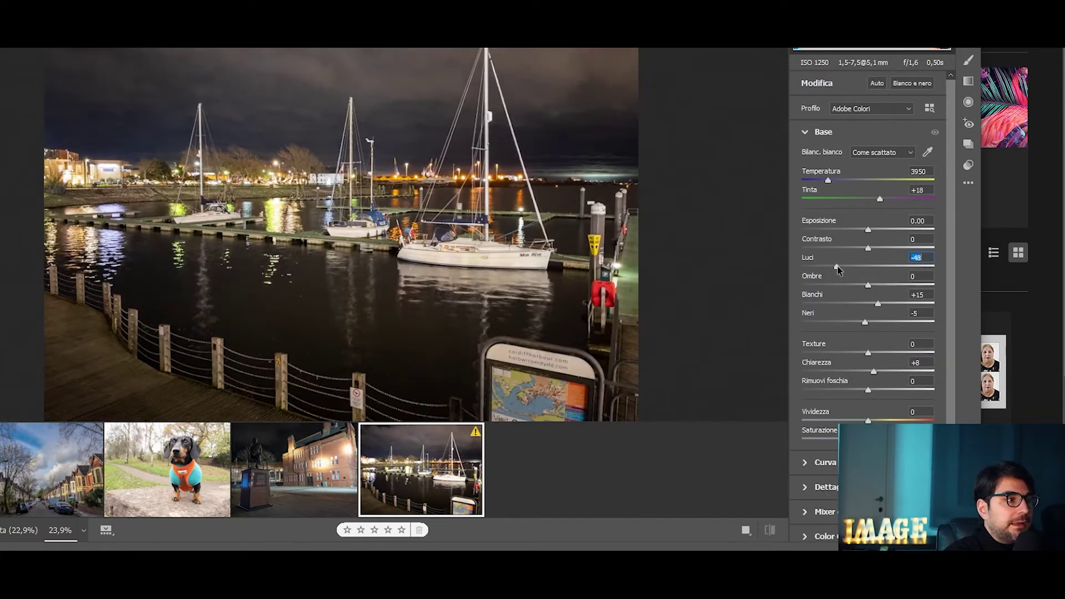
mouse_move(886, 300)
mouse_down()
mouse_move(895, 286)
mouse_move(857, 303)
mouse_up()
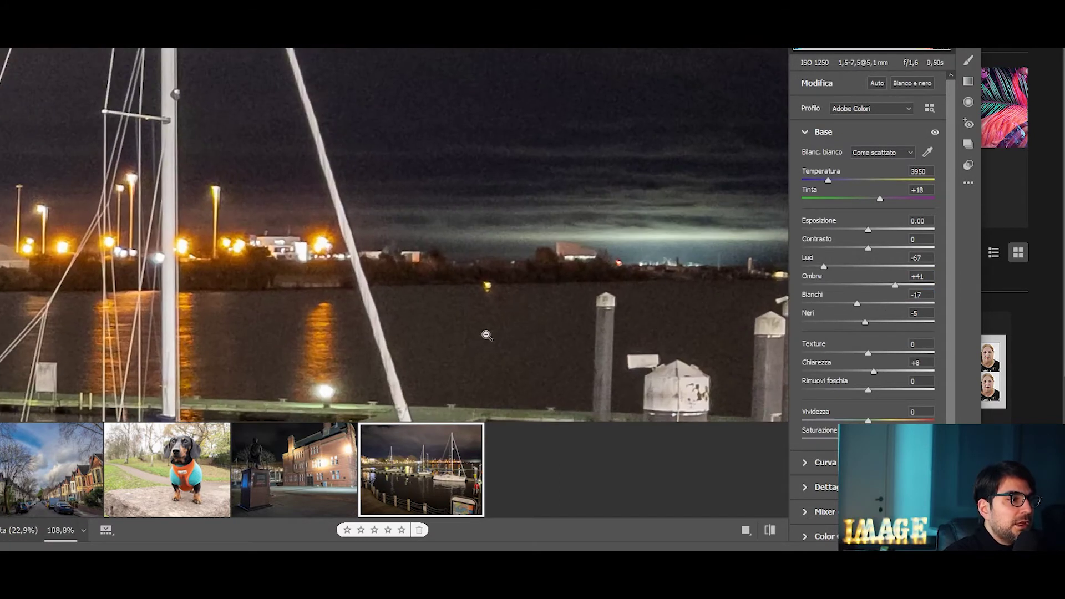
drag(638, 143, 750, 353)
scroll(828, 377, down, 3)
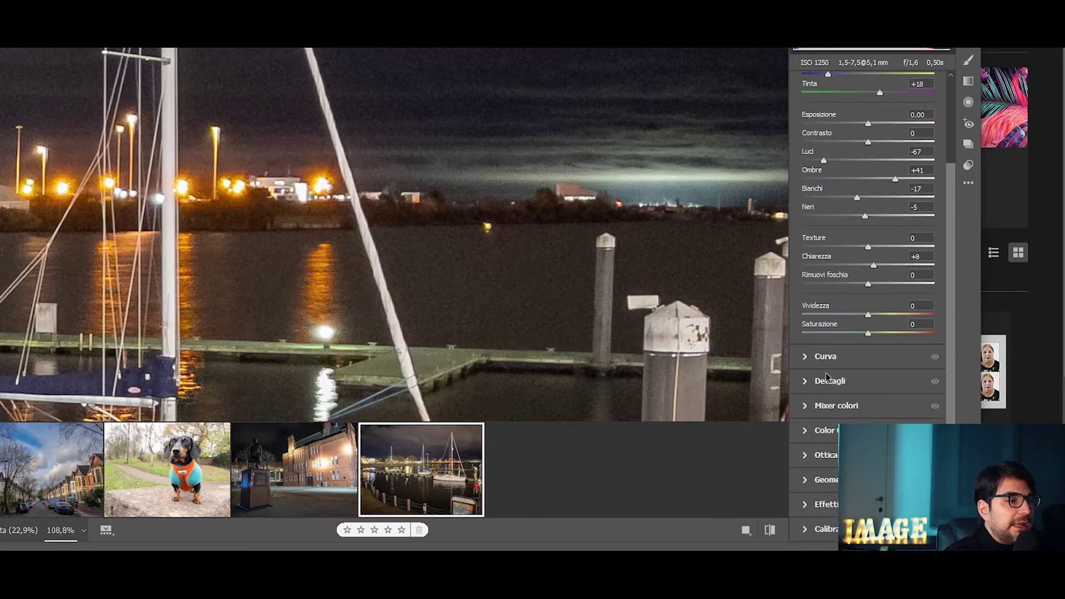
Raise the harbour photo's noise reduction to 39, then select Temperature to cool it to 3700.
click(831, 506)
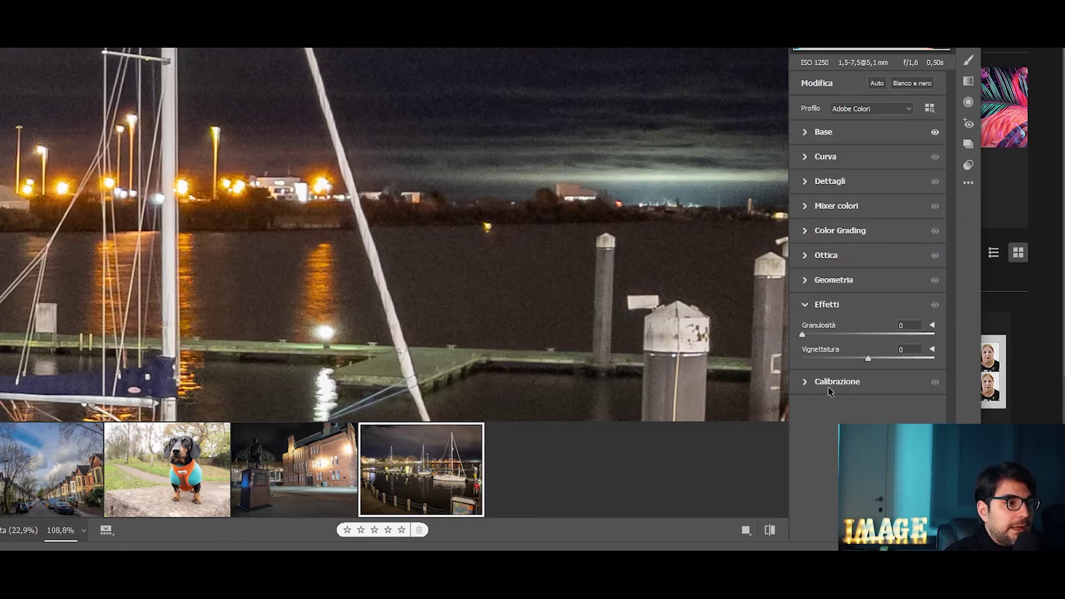
click(841, 255)
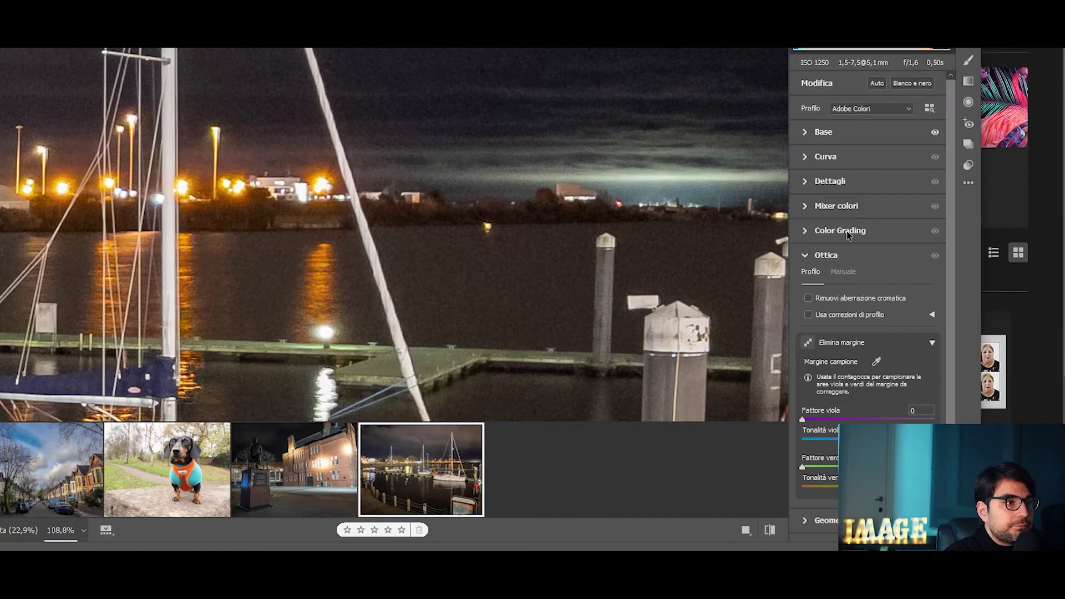
click(840, 188)
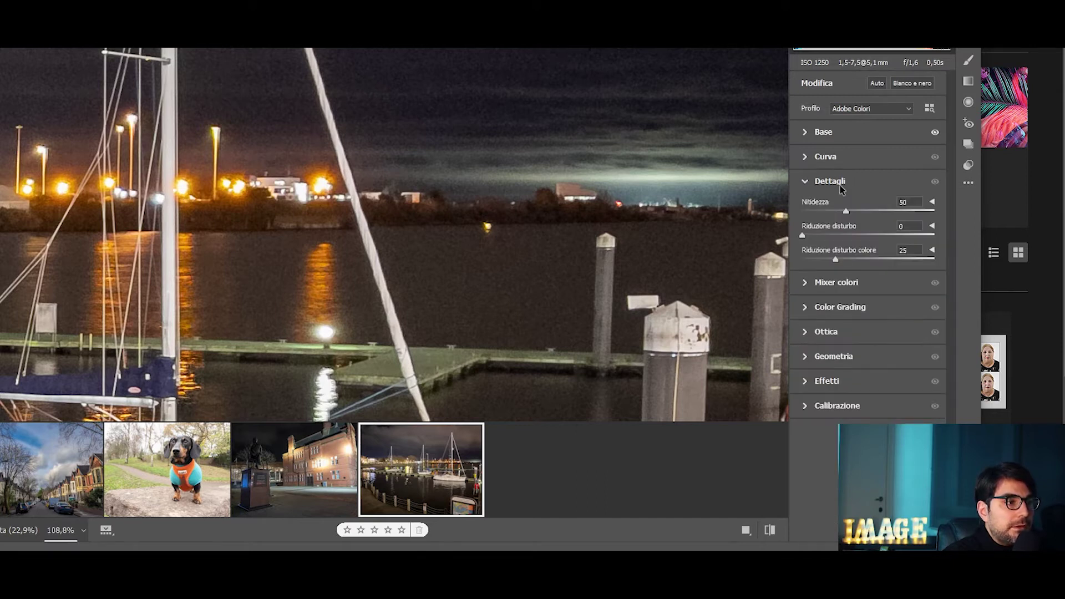
drag(820, 236, 854, 235)
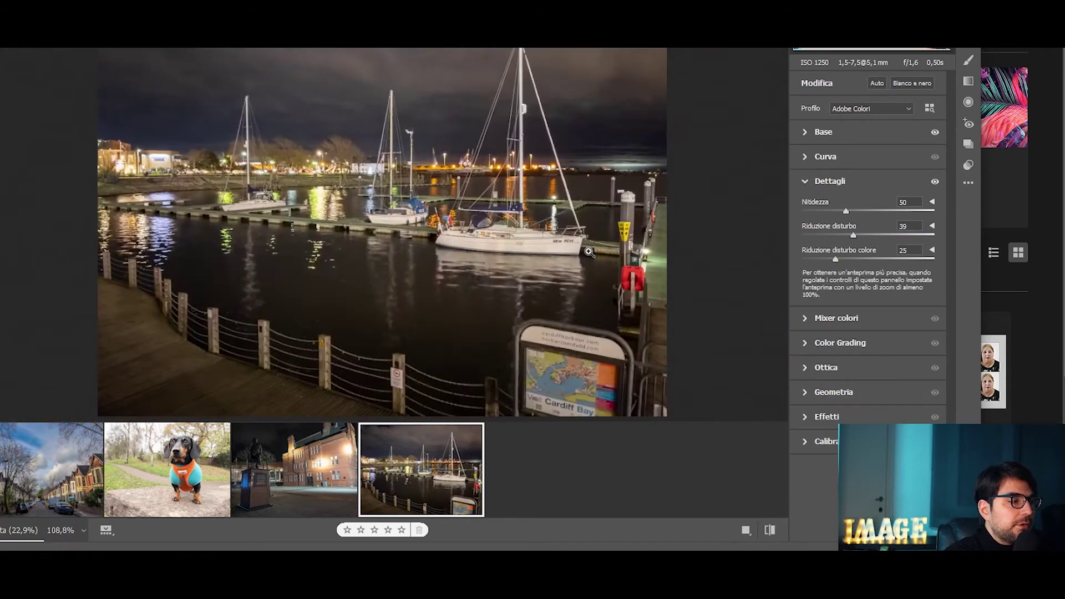
click(828, 144)
click(828, 181)
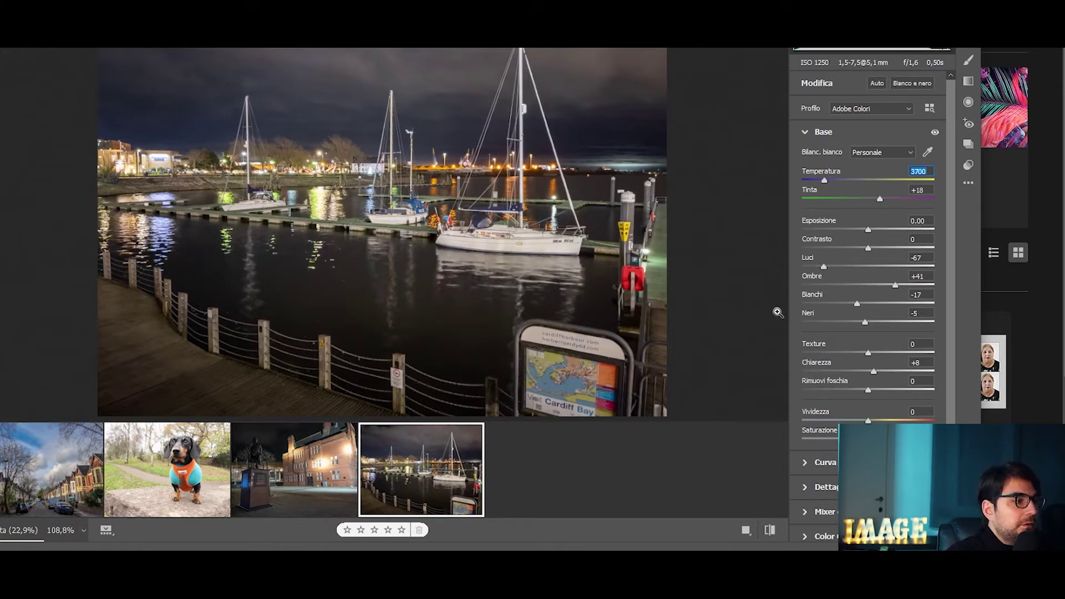
click(610, 205)
alt+click(562, 264)
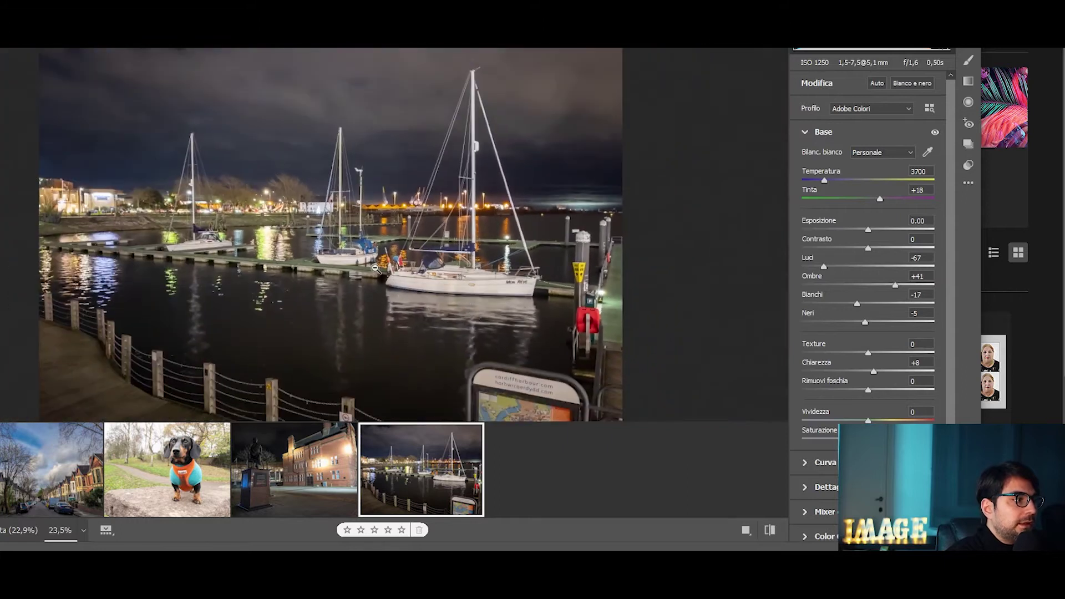
mouse_move(375, 269)
mouse_down()
mouse_move(459, 322)
mouse_move(431, 297)
mouse_up()
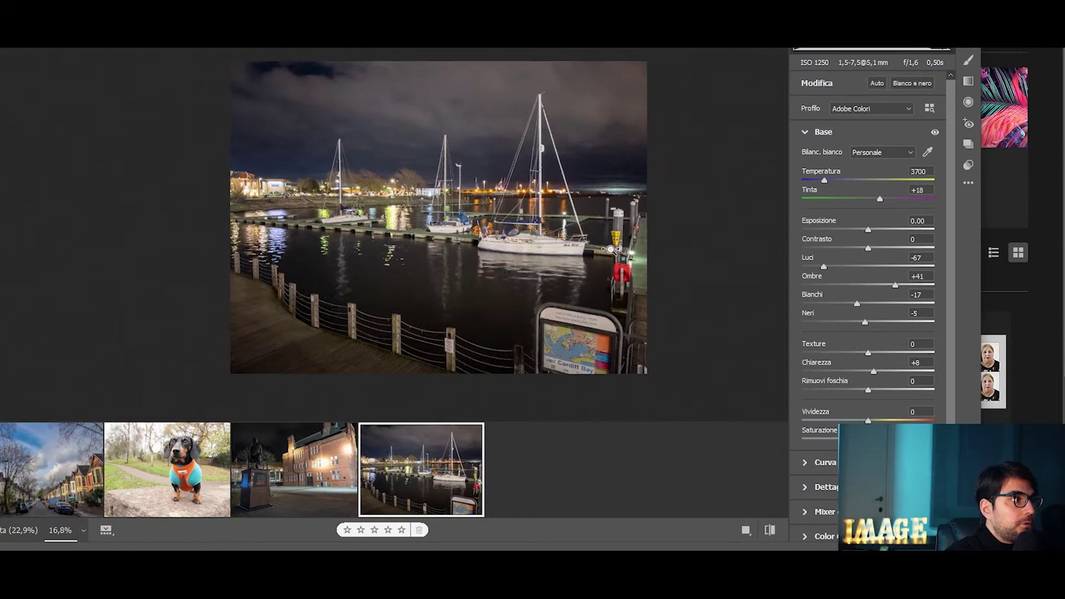
drag(576, 250, 600, 250)
scroll(866, 249, down, 2)
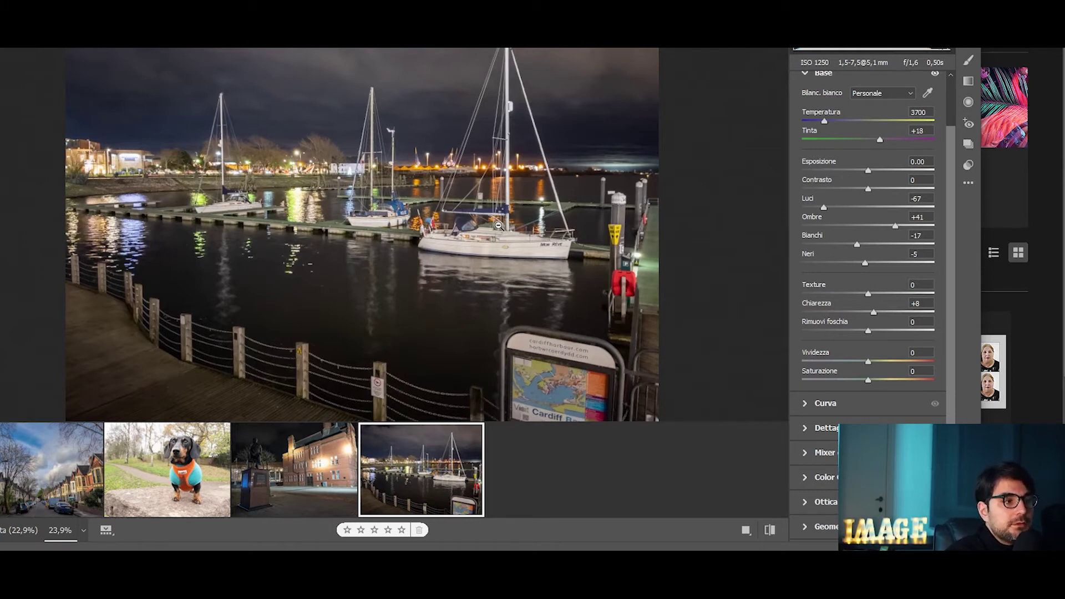
Switch to the dachshund photo and pull highlights to -100 and whites to -97.
click(179, 475)
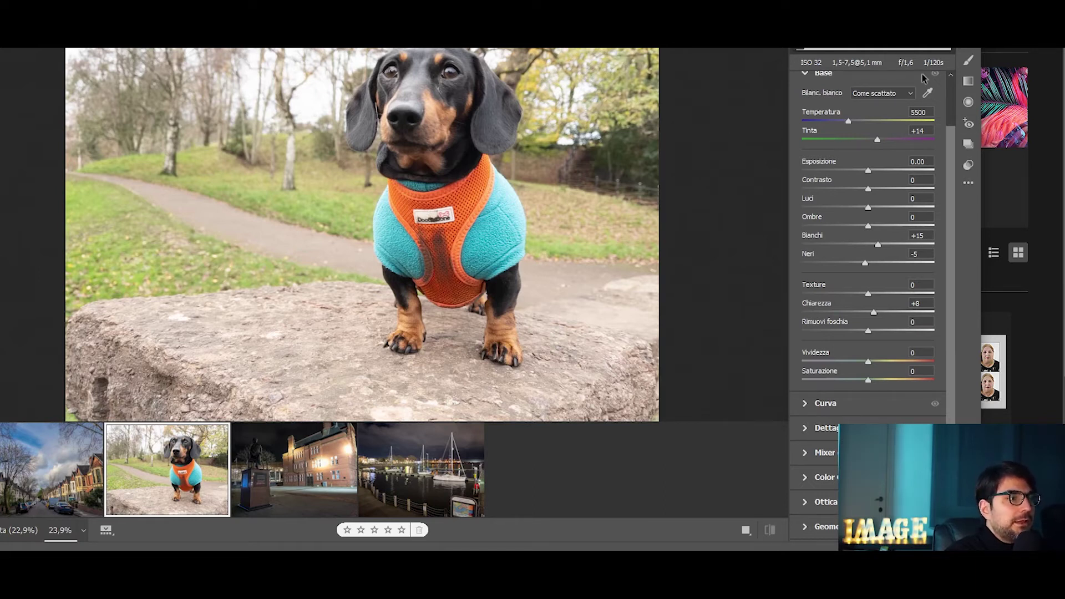
drag(870, 205, 803, 207)
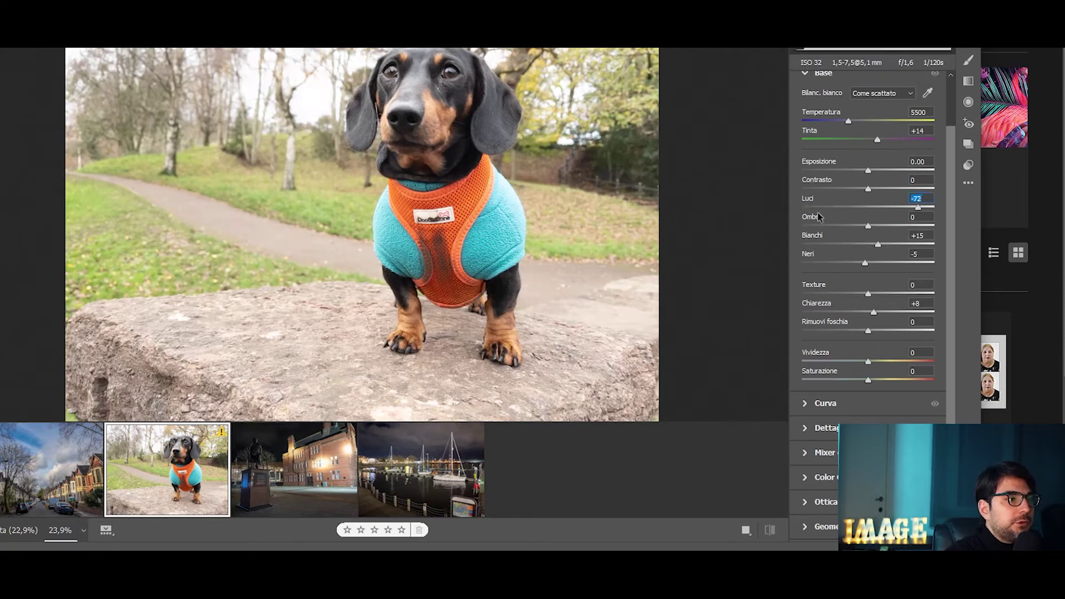
drag(848, 243, 799, 244)
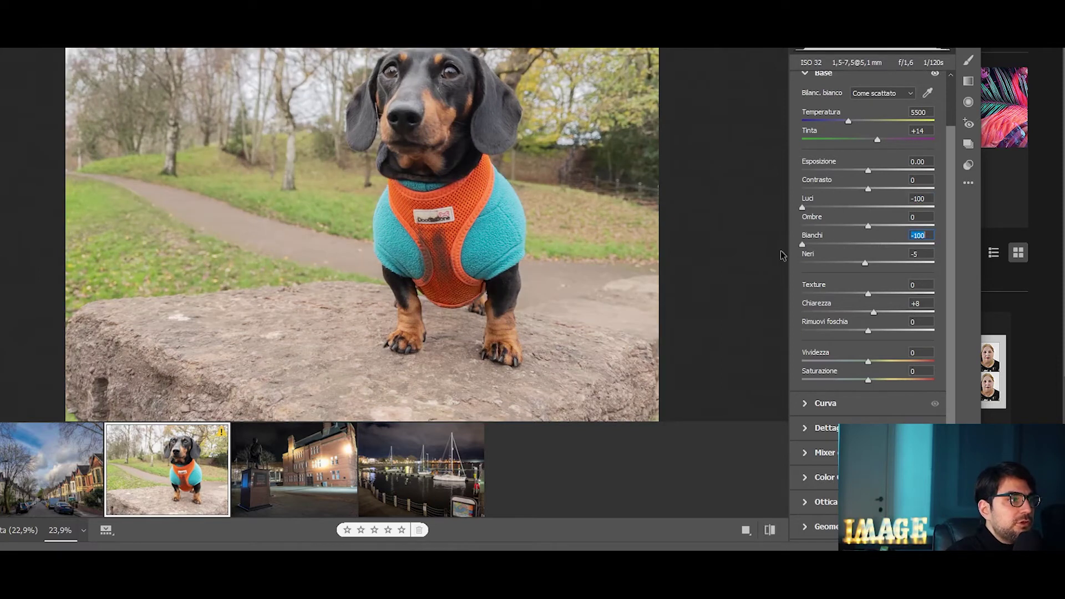
scroll(619, 202, up, 2)
scroll(555, 183, up, 3)
scroll(499, 166, down, 5)
scroll(458, 153, up, 3)
scroll(438, 186, up, 1)
scroll(389, 233, down, 5)
scroll(359, 251, down, 1)
scroll(353, 188, up, 3)
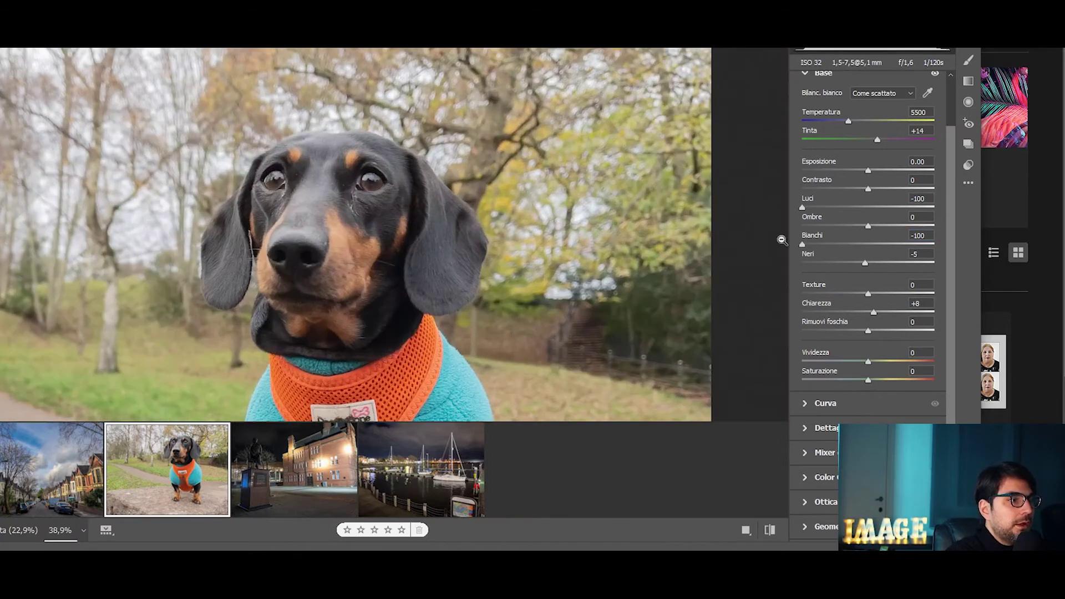
mouse_move(891, 235)
mouse_down()
mouse_move(874, 232)
mouse_move(890, 228)
mouse_up()
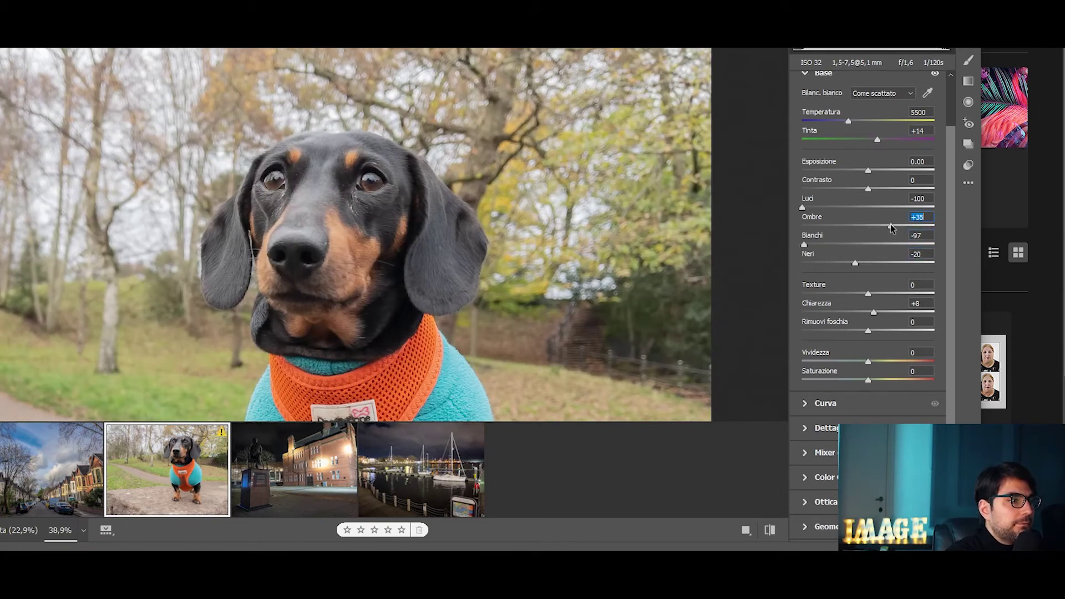
scroll(424, 214, up, 5)
Reset the brush settings, set exposure +0.50, and paint over the dog's eyes.
key(k)
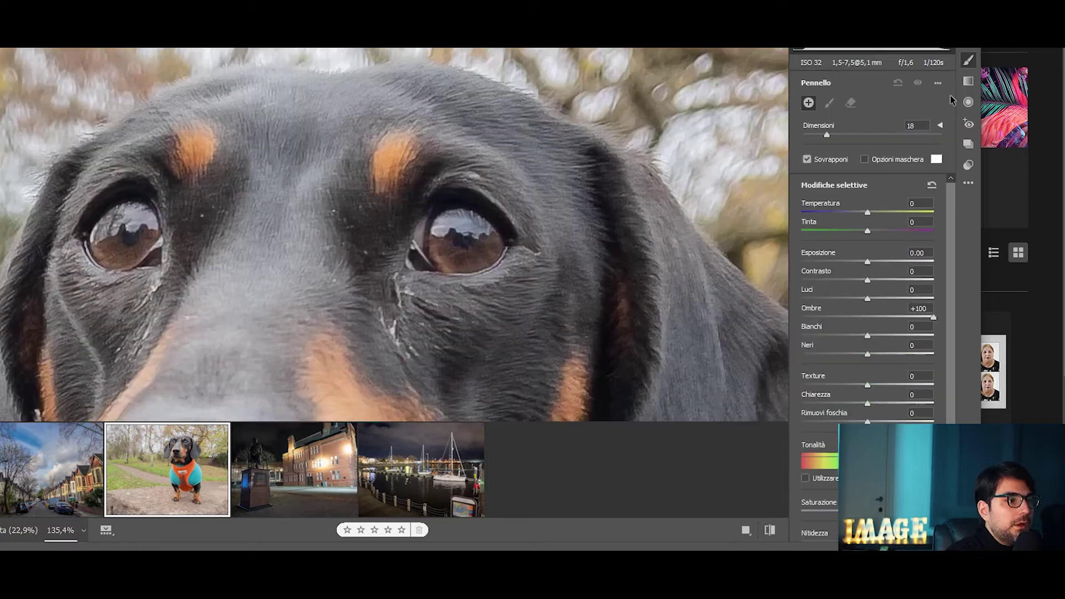
click(937, 82)
click(932, 118)
drag(868, 262, 876, 263)
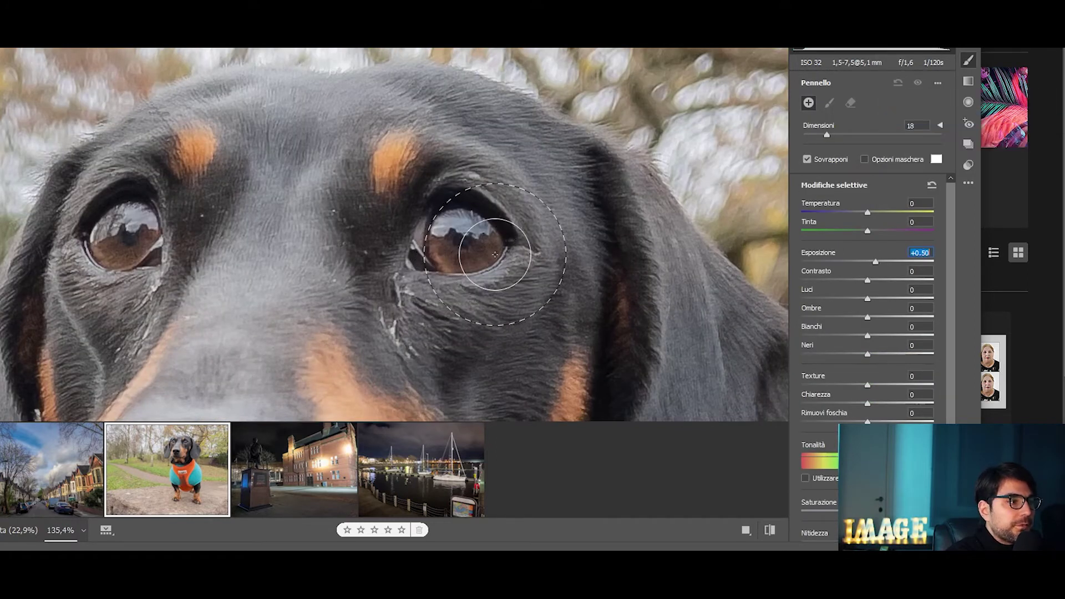
key(bracketleft)
key(bracketleft)
key(bracketleft)
drag(486, 249, 441, 251)
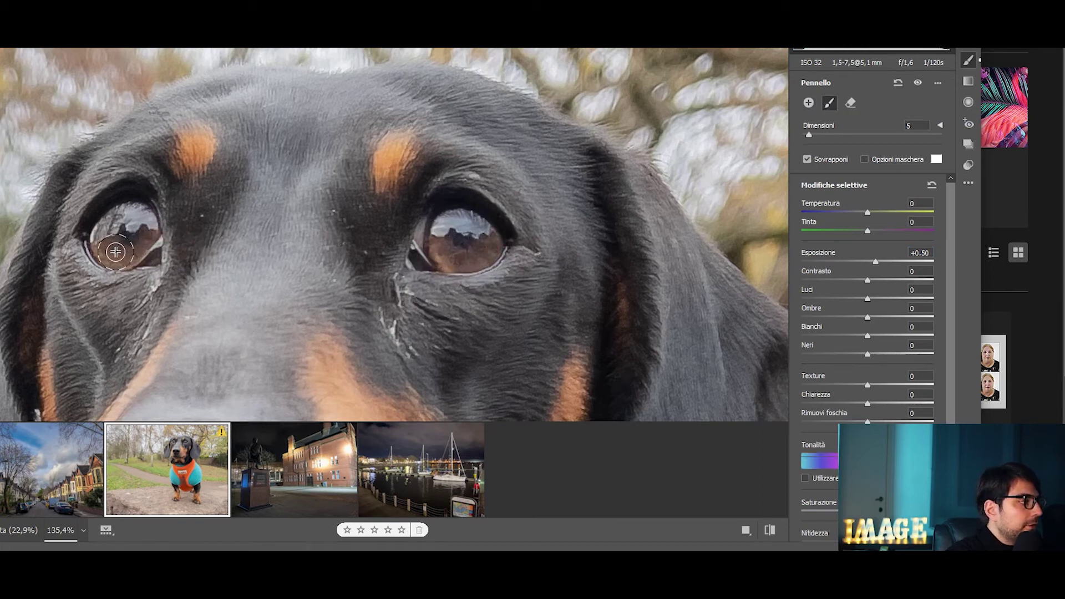
Set the eye brush's highlights to -65 and clarity to +76.
drag(879, 403, 896, 399)
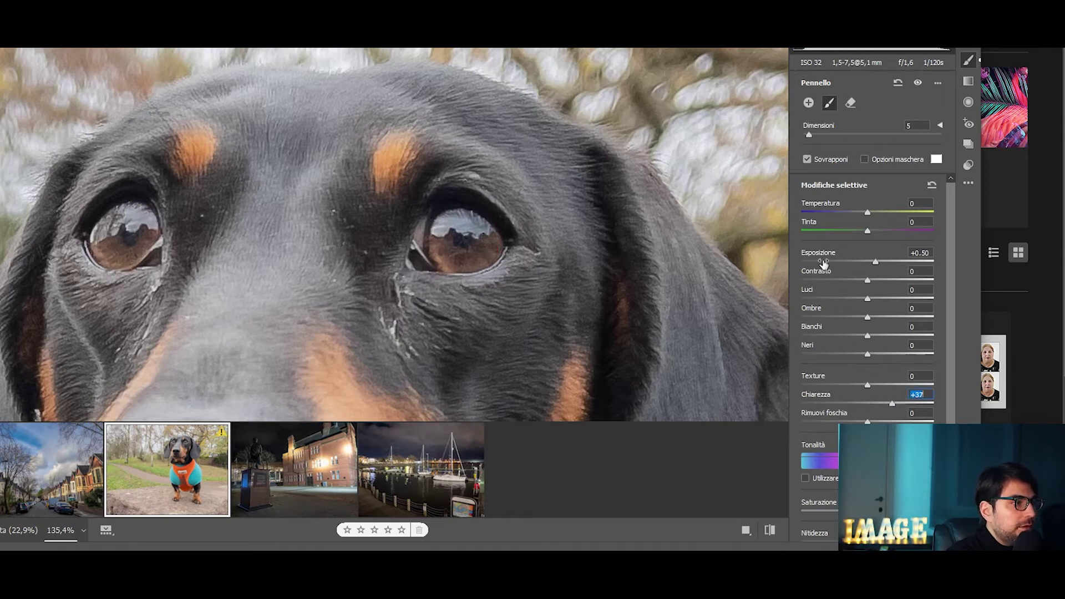
drag(812, 289, 845, 282)
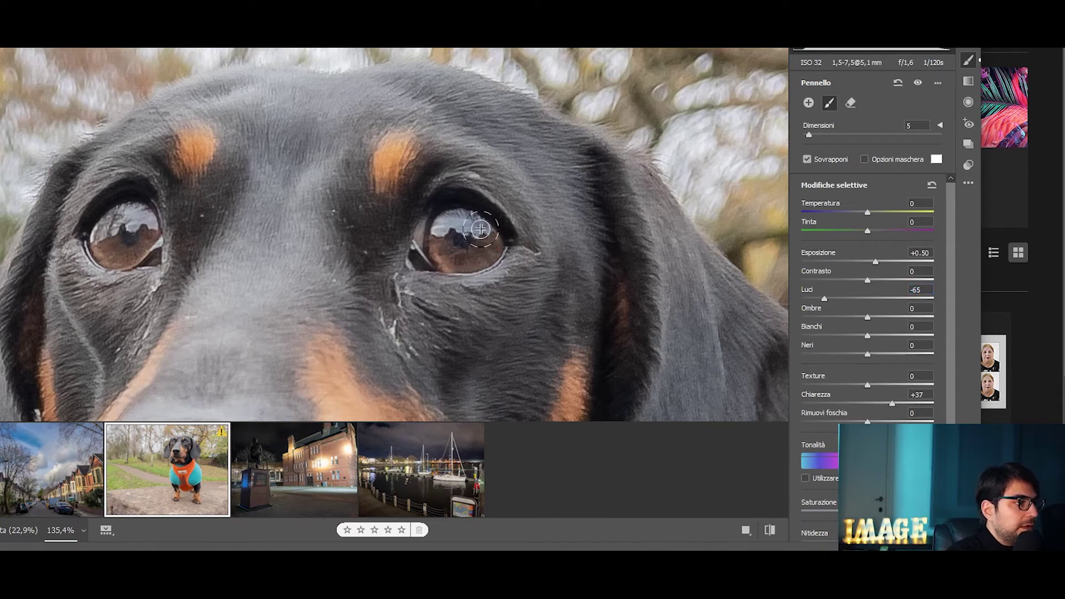
click(918, 404)
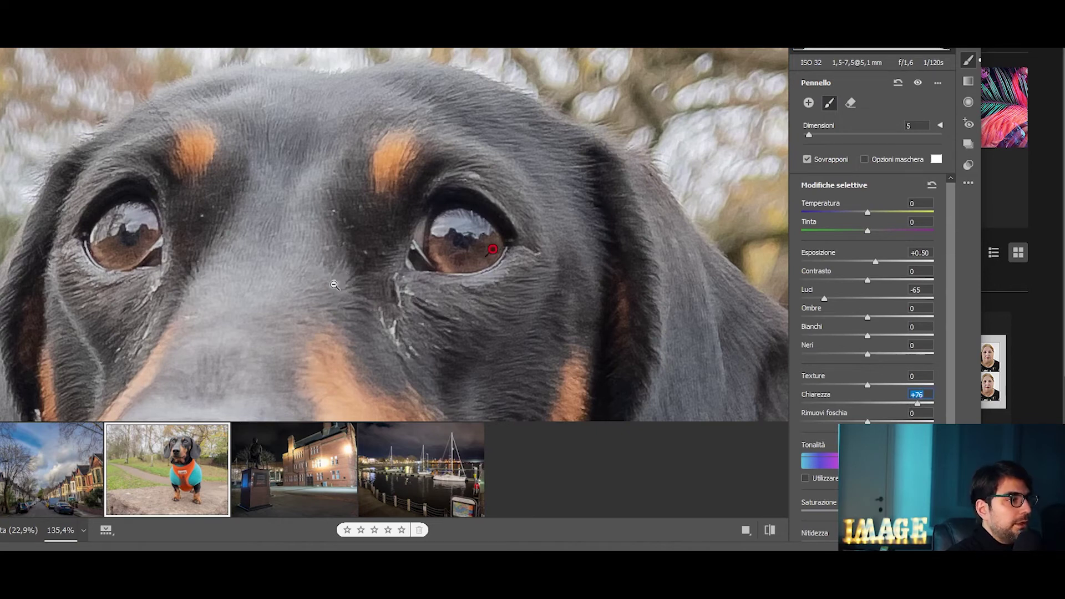
ctrl+alt+click(333, 285)
ctrl+alt+click(335, 285)
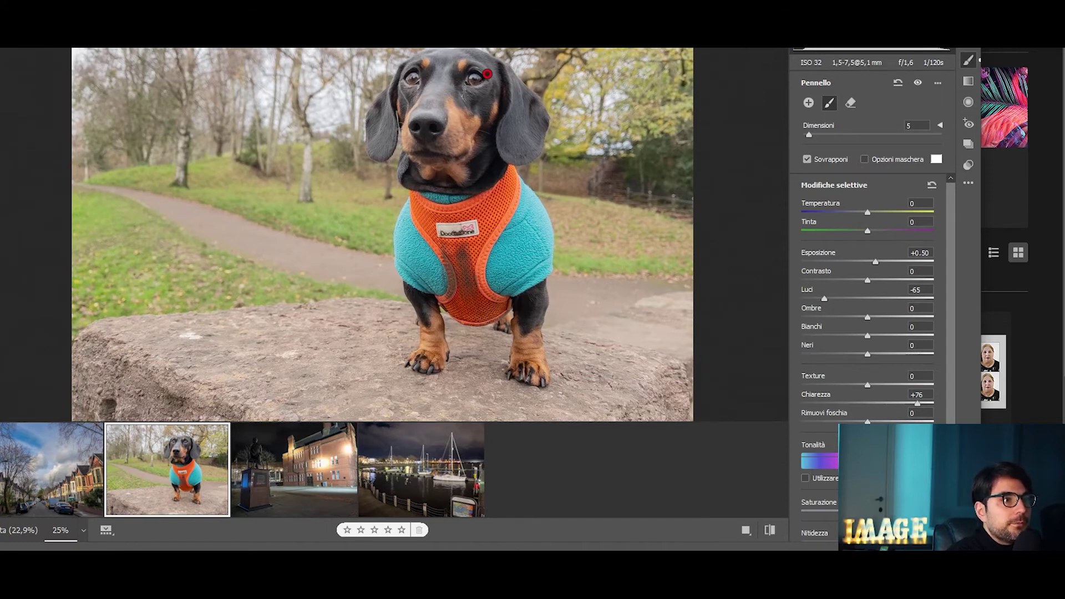
Draw a reset radial filter around the dog and darken its surroundings.
click(969, 102)
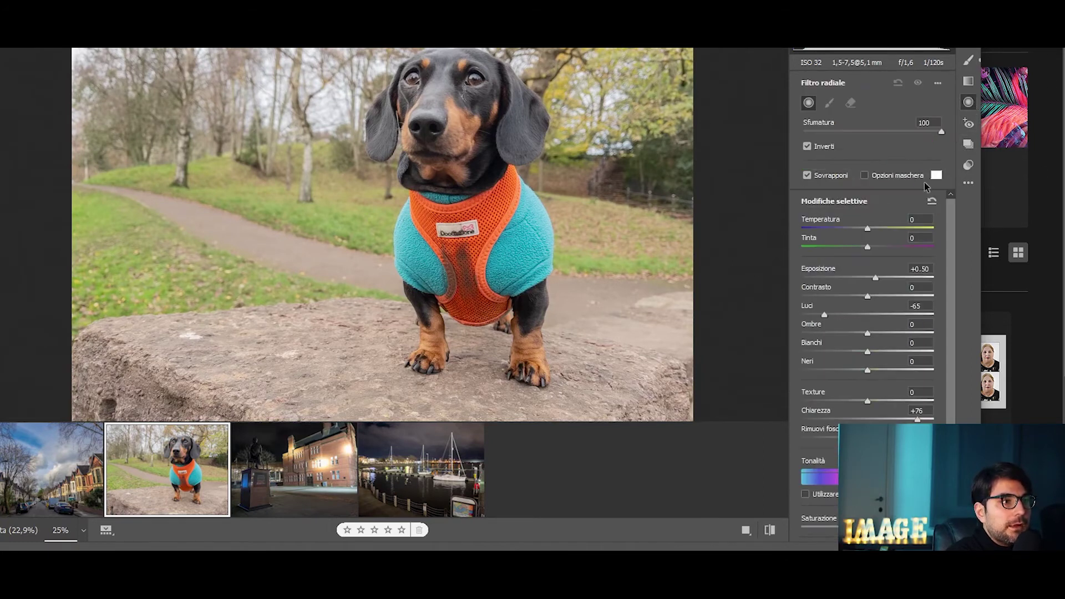
click(937, 82)
click(921, 115)
click(834, 315)
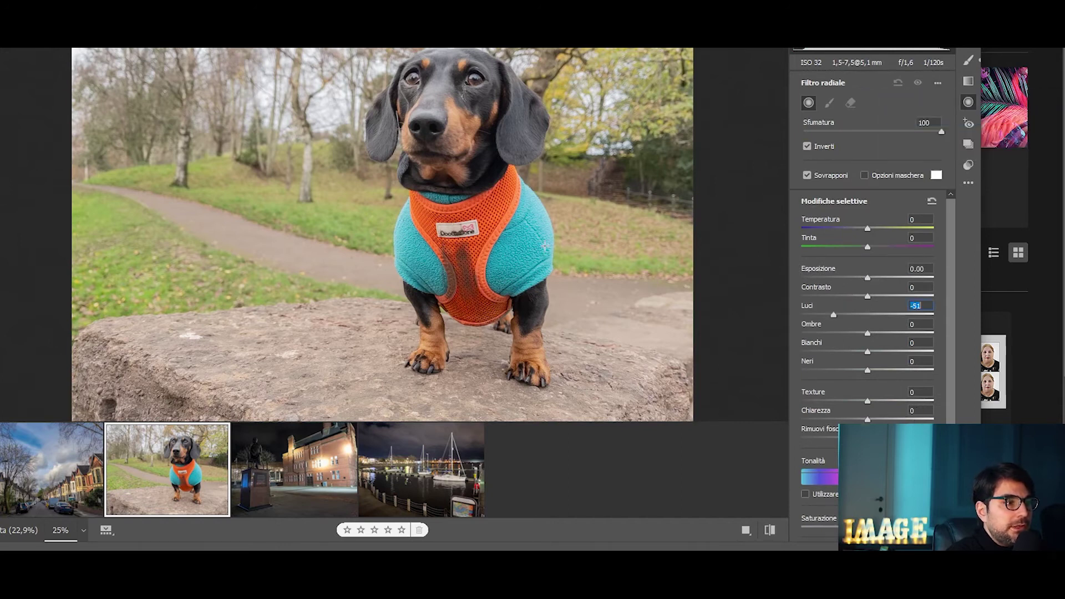
drag(472, 218, 698, 405)
drag(867, 278, 846, 278)
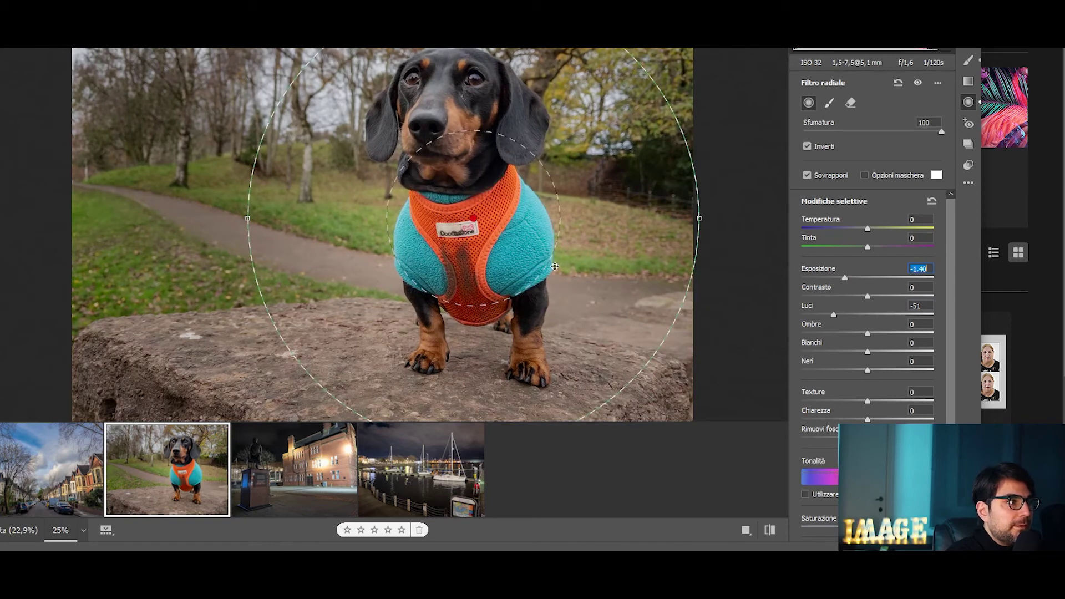
Center and reshape the vignette oval over the dog, with feather 59.
drag(419, 385, 384, 356)
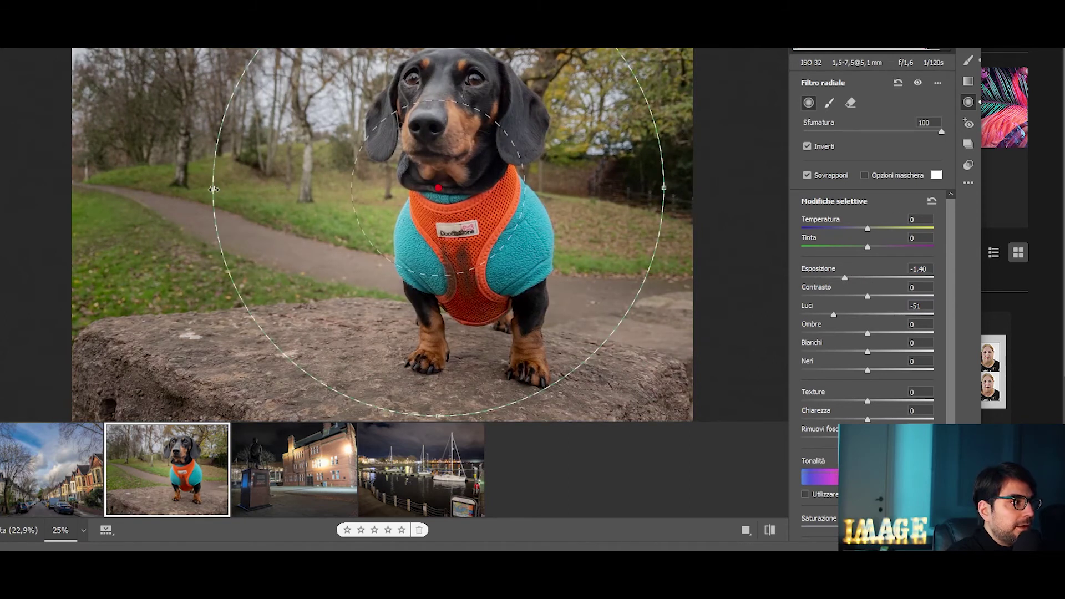
drag(214, 189, 320, 190)
drag(439, 189, 481, 152)
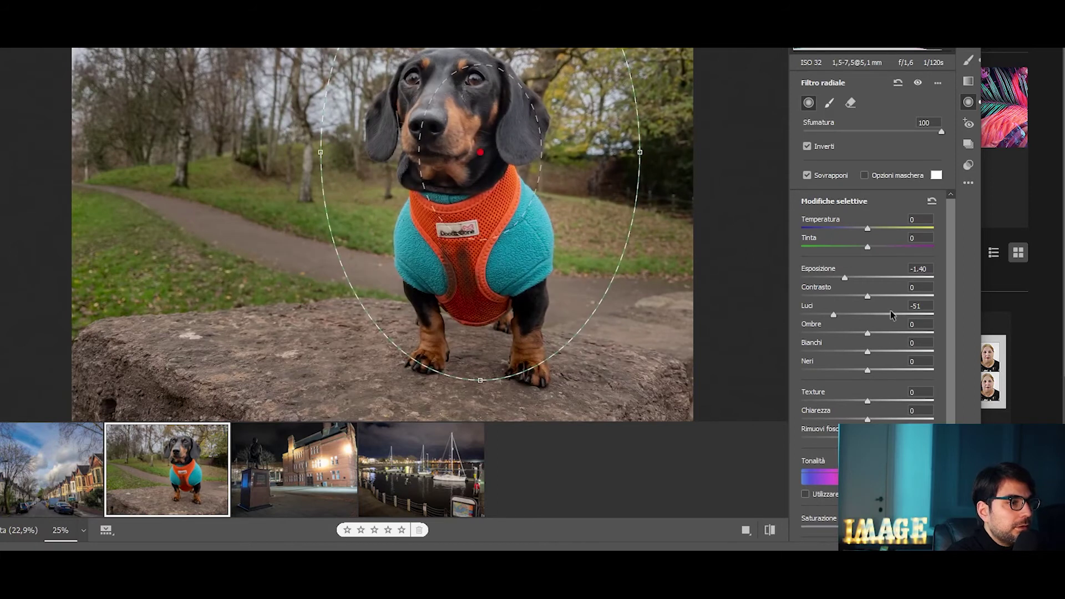
click(885, 132)
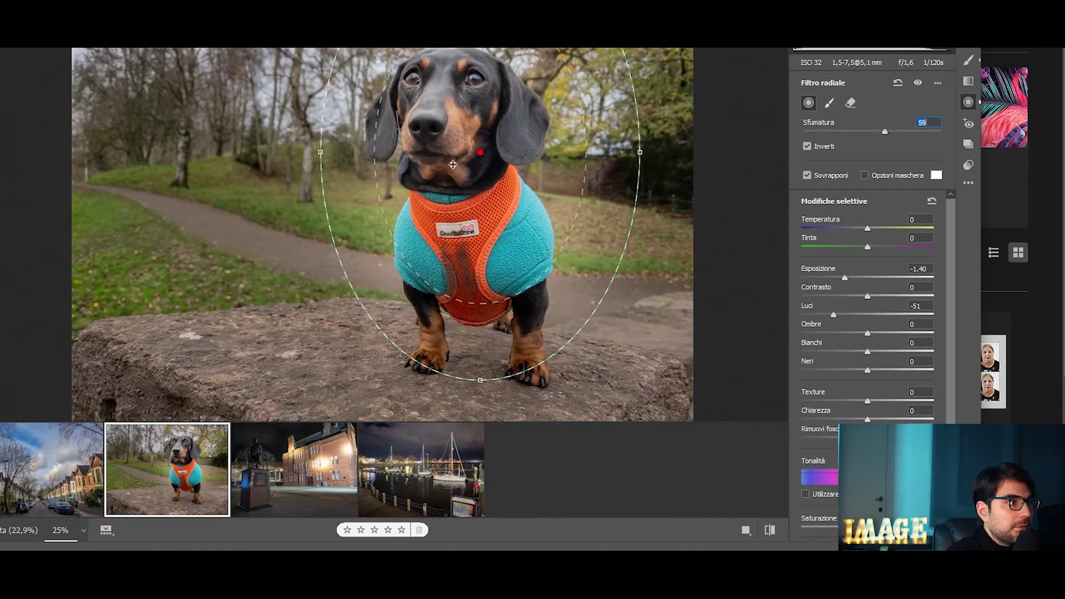
drag(481, 152, 447, 181)
Enlarge the oval, set its exposure to -1.75, and apply the radial vignette.
drag(844, 277, 839, 279)
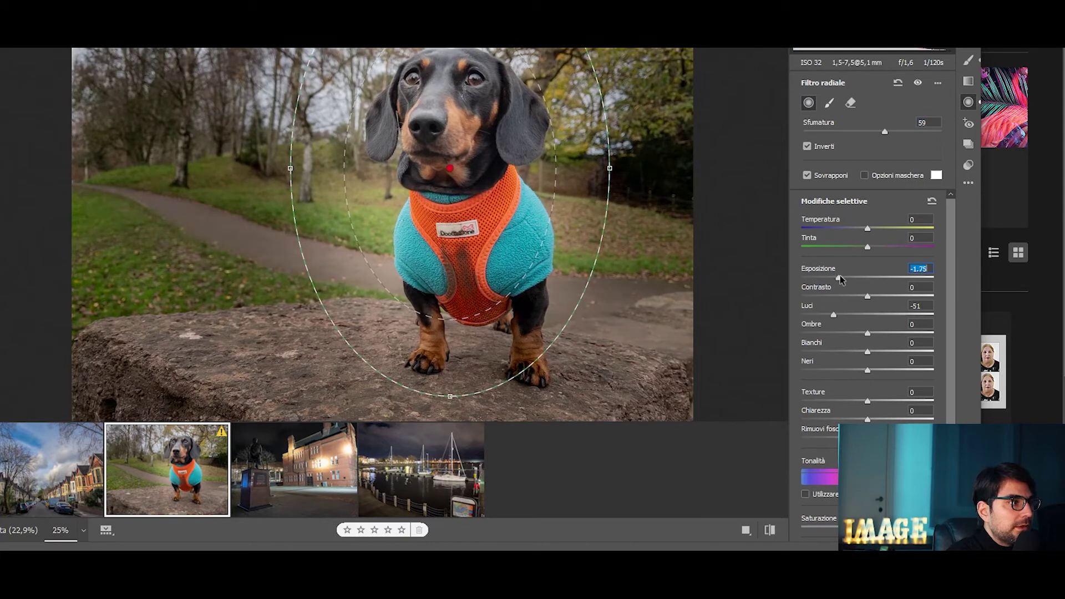
text(-1.8)
mouse_move(610, 168)
mouse_down()
mouse_move(673, 170)
mouse_move(625, 186)
mouse_up()
drag(496, 326, 485, 342)
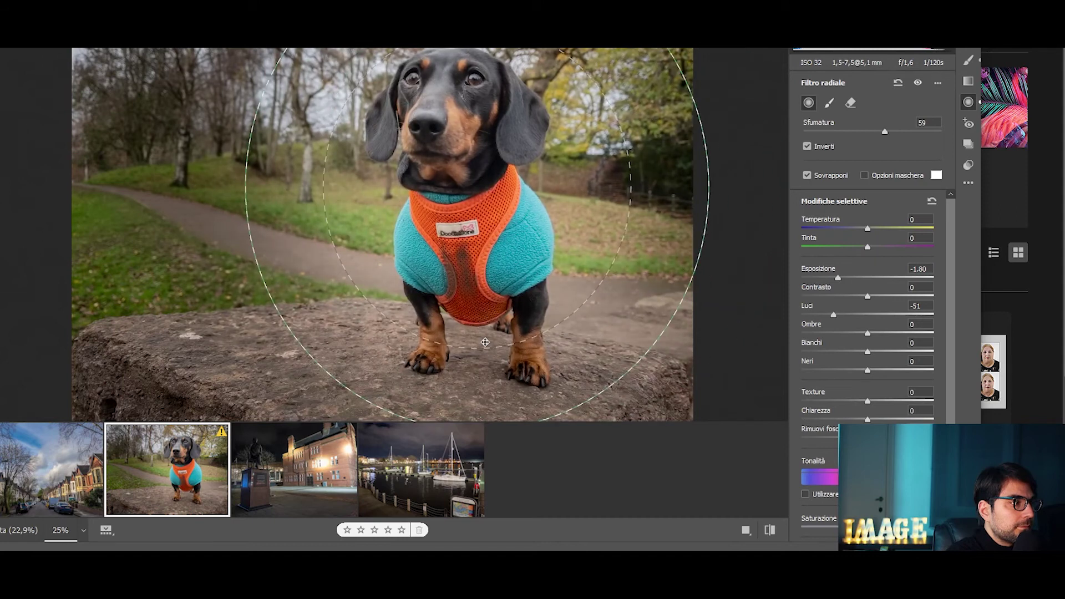
click(841, 279)
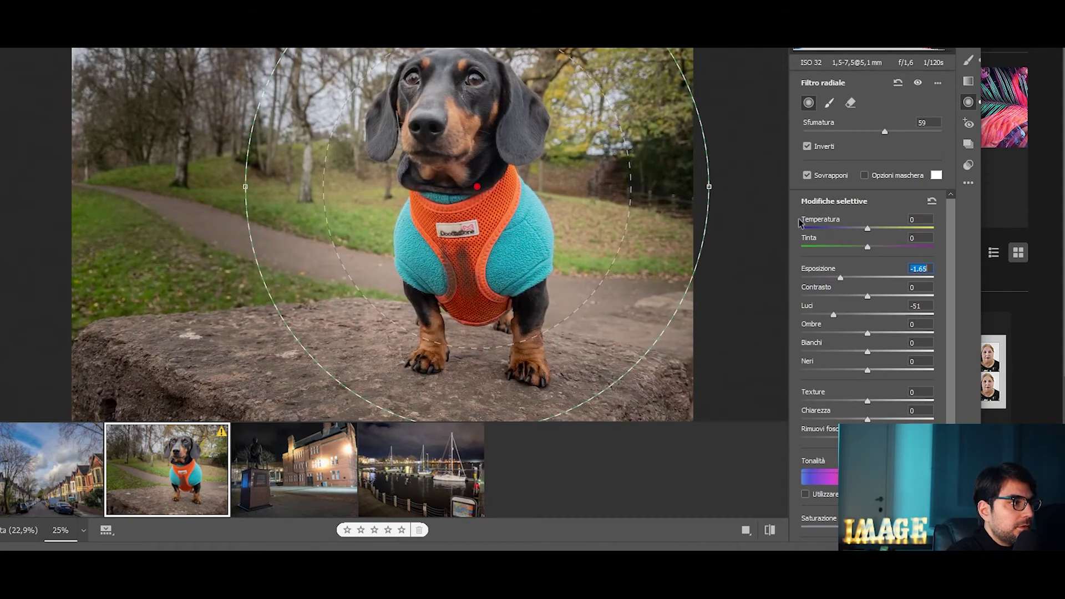
key(e)
scroll(882, 260, down, 2)
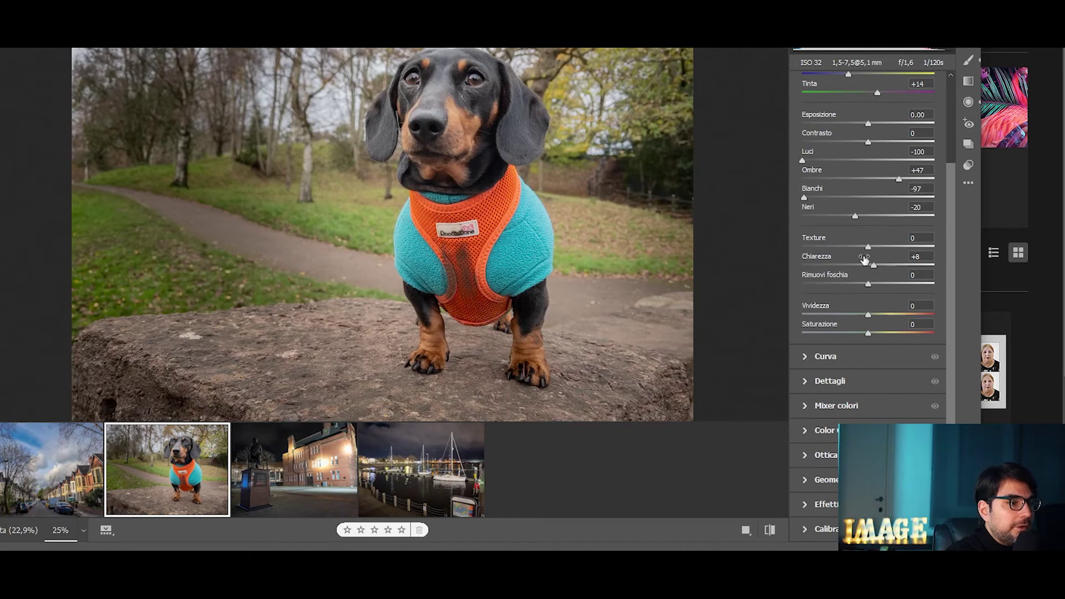
Tint midtones orange (hue 34, saturation 60) at luminance -39 and shadows slightly blue.
click(824, 430)
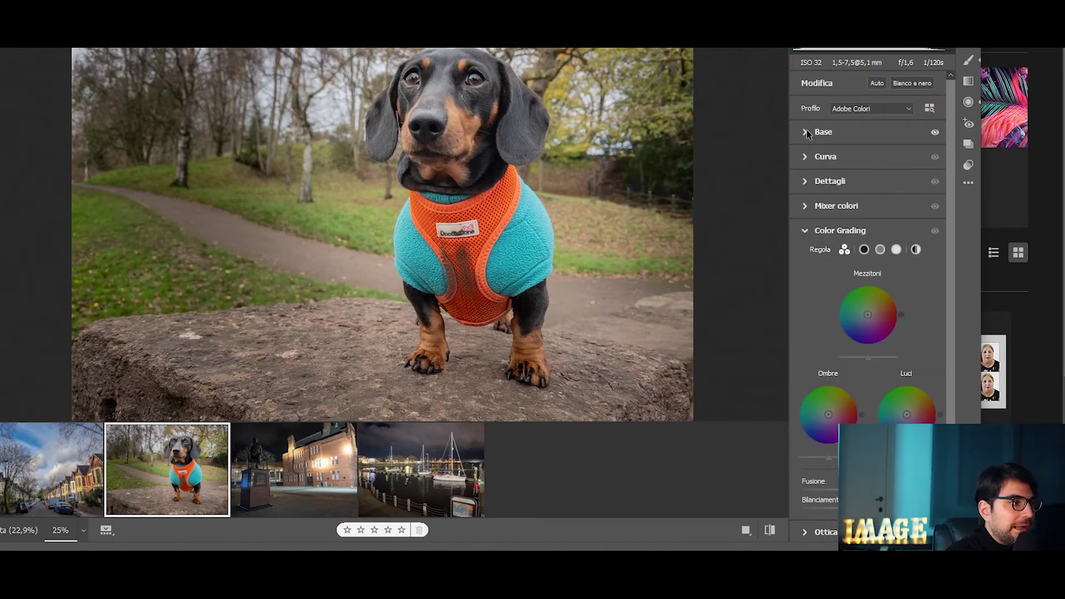
drag(868, 315, 881, 306)
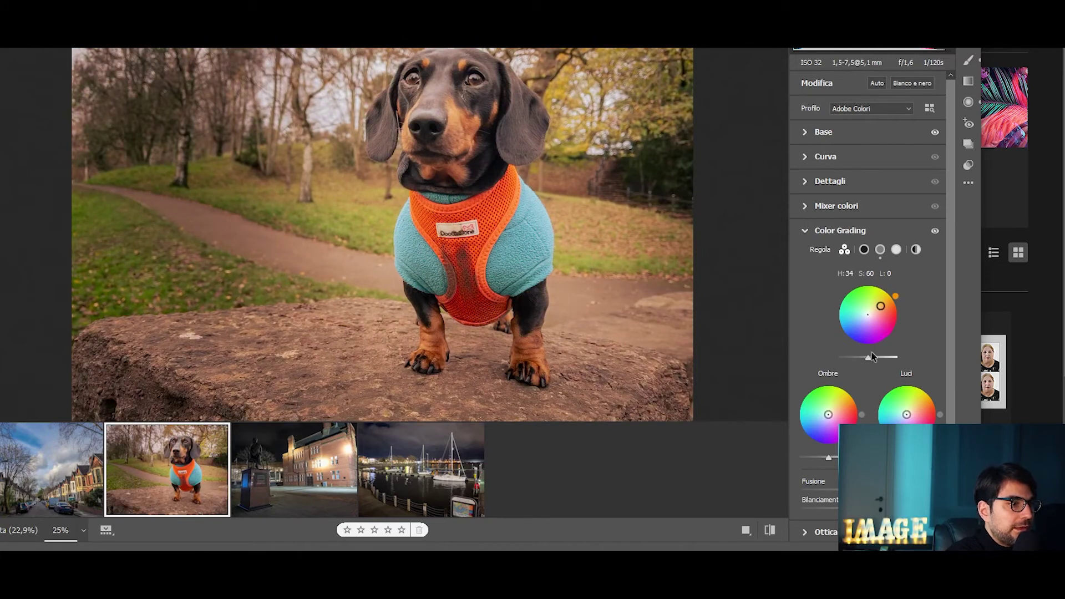
drag(868, 357, 856, 358)
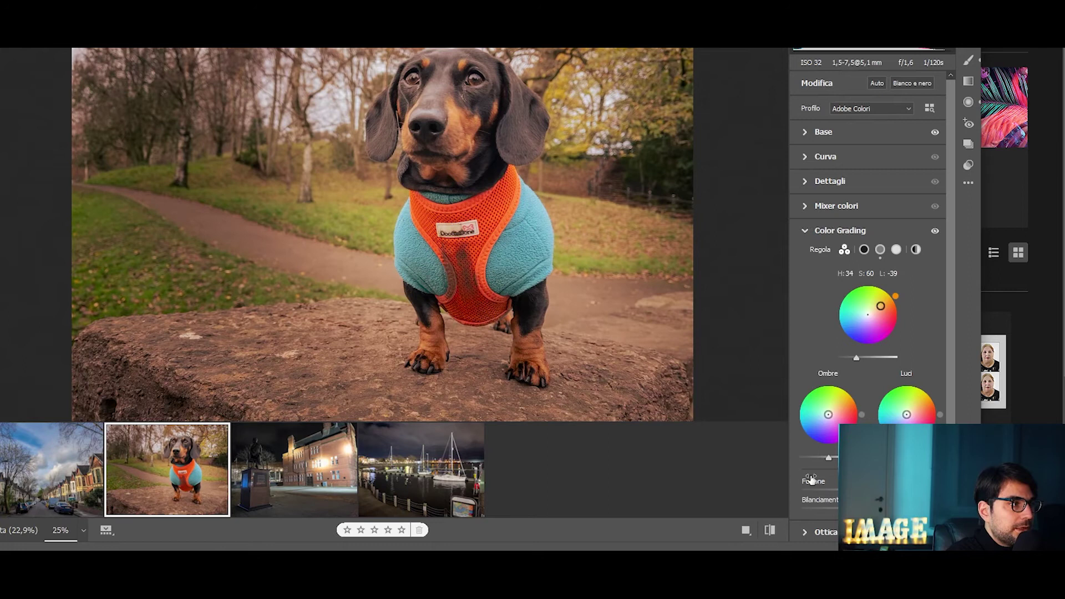
drag(829, 415, 825, 419)
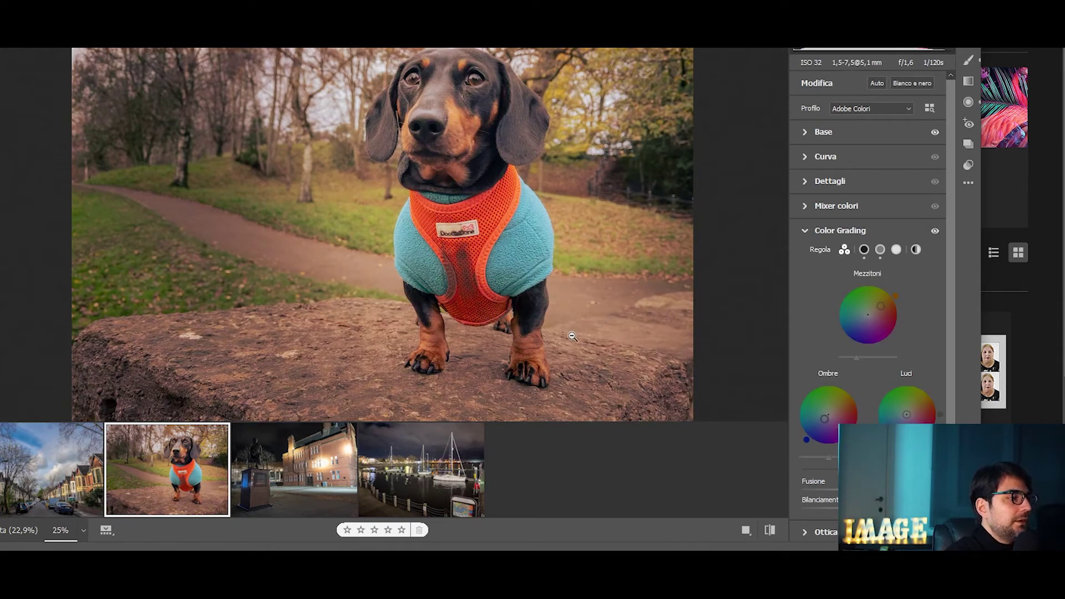
Zoom in on the dachshund's eyes to inspect the local edits.
scroll(566, 135, up, 5)
scroll(509, 107, up, 2)
scroll(495, 138, down, 2)
scroll(490, 82, up, 2)
scroll(528, 86, down, 2)
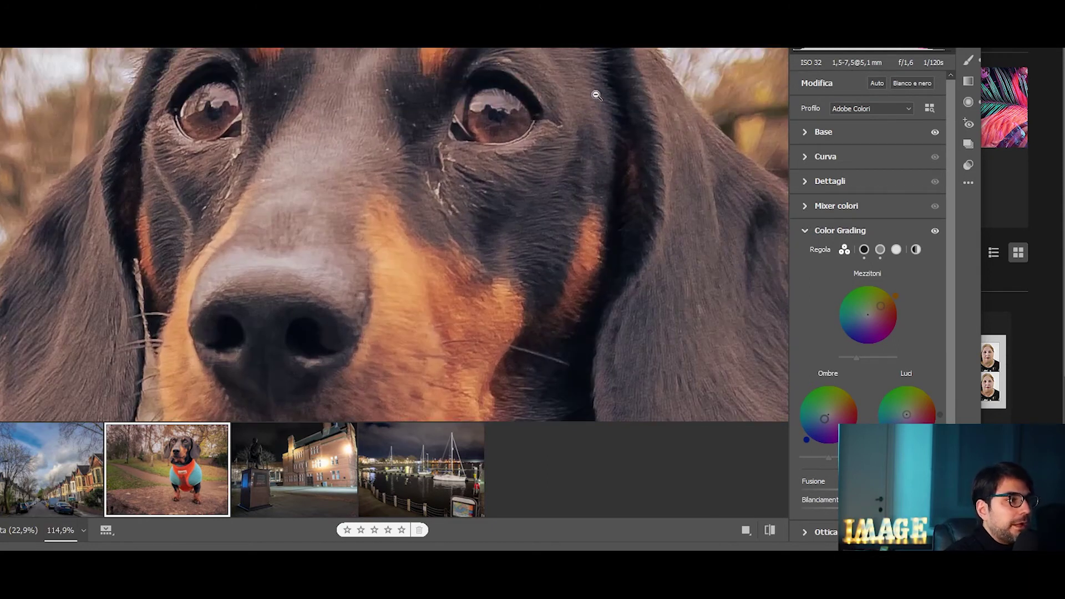
scroll(439, 108, up, 3)
scroll(404, 171, down, 4)
scroll(404, 170, down, 2)
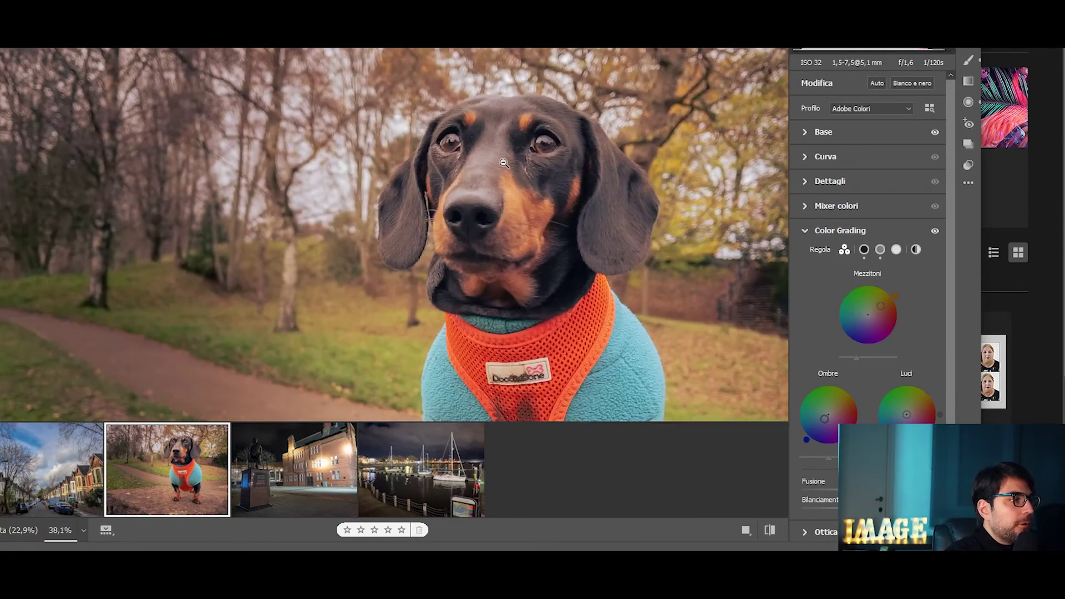
scroll(503, 164, down, 2)
scroll(516, 161, up, 3)
scroll(605, 187, up, 2)
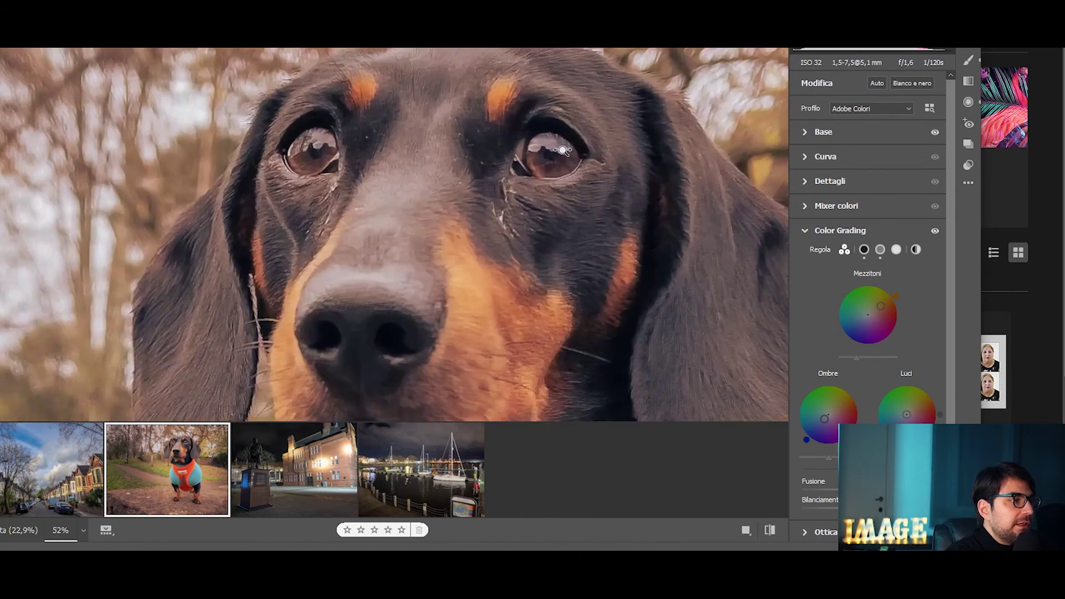
scroll(575, 165, up, 1)
scroll(580, 165, down, 1)
scroll(580, 165, up, 2)
scroll(588, 172, down, 2)
scroll(611, 203, up, 2)
scroll(595, 190, down, 2)
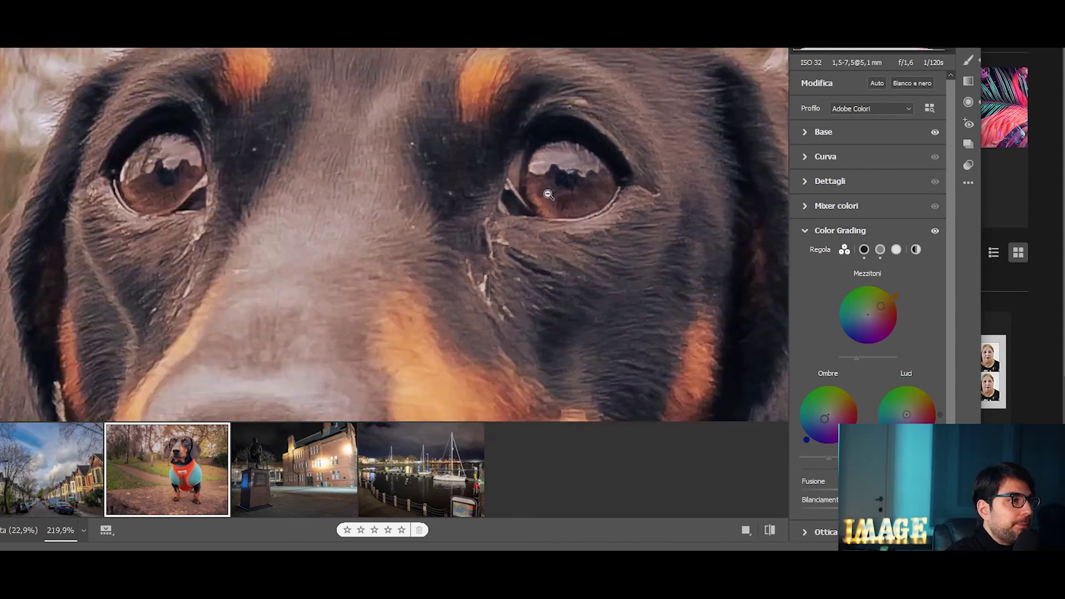
Expand the Basic panel to review the tone and white balance settings.
click(819, 132)
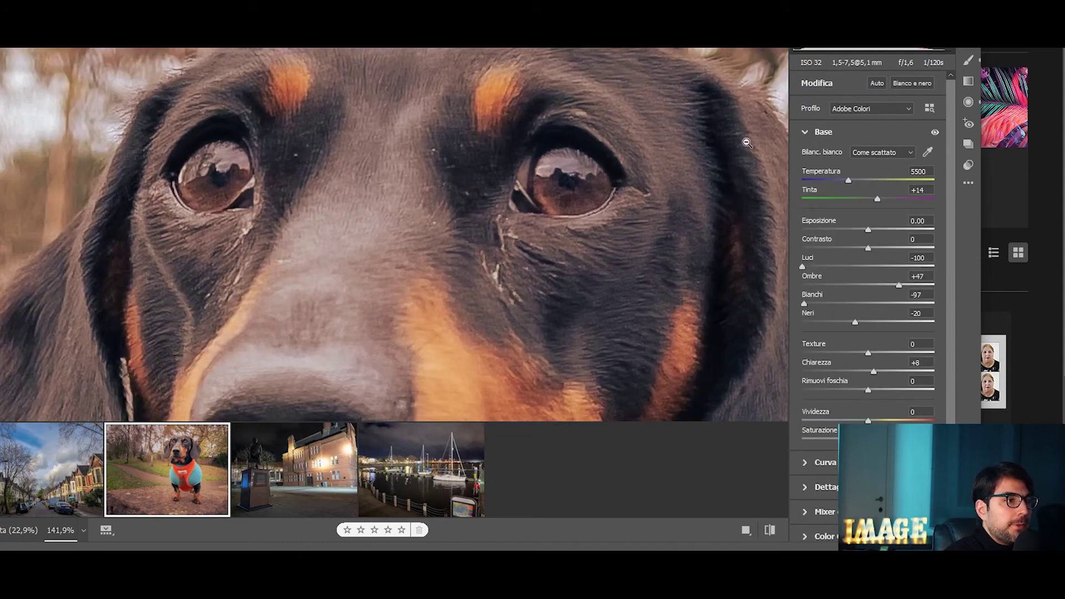
scroll(582, 160, down, 7)
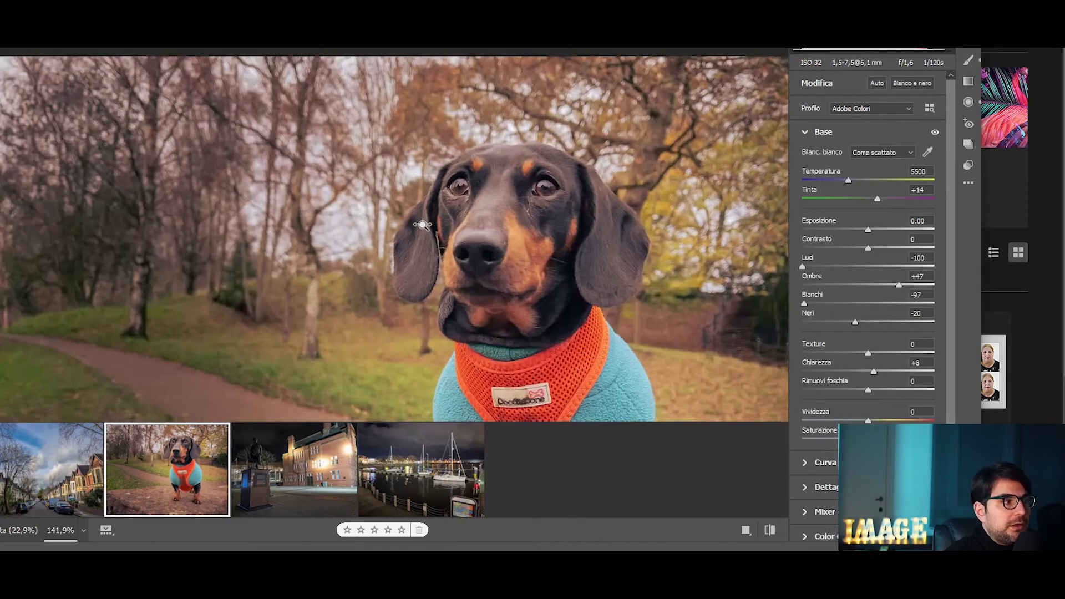
scroll(551, 142, up, 9)
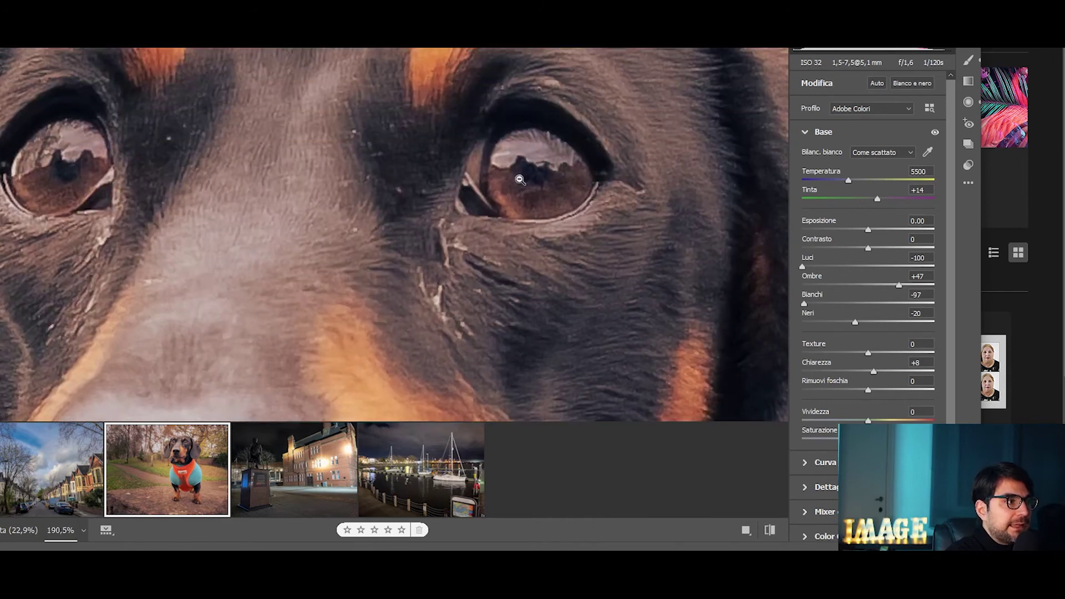
scroll(458, 178, down, 3)
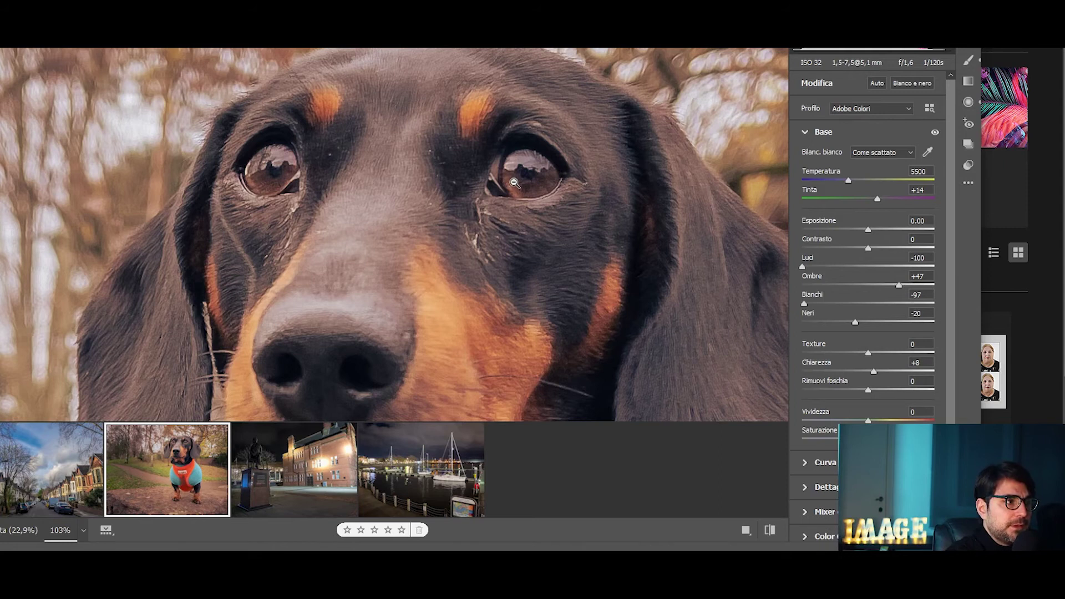
scroll(515, 183, up, 1)
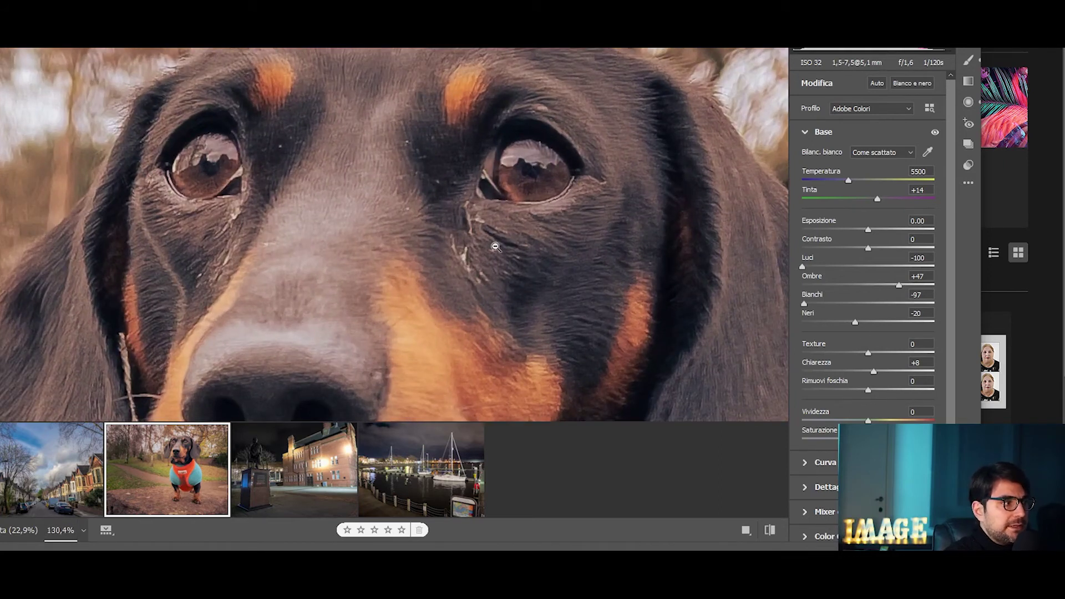
scroll(544, 203, down, 2)
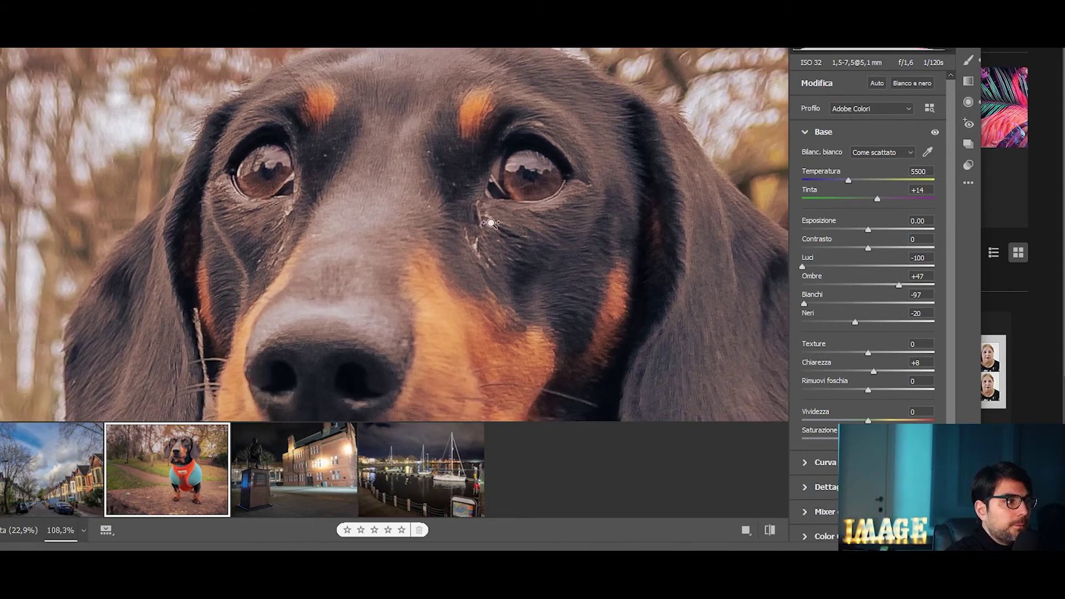
scroll(419, 257, down, 2)
scroll(419, 258, up, 1)
scroll(419, 257, up, 1)
scroll(419, 258, up, 1)
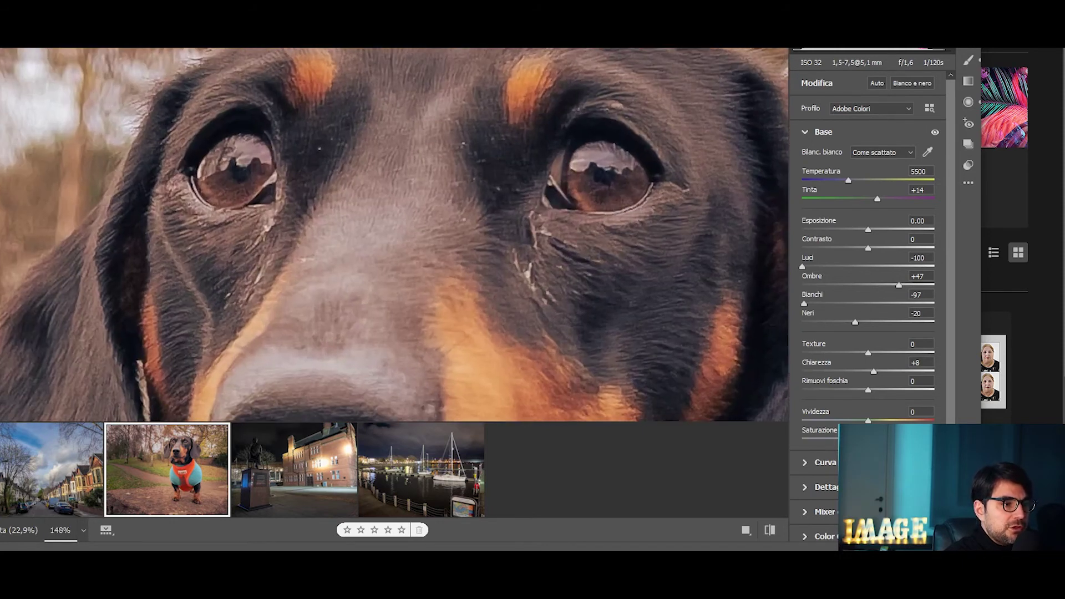
In Detail, raise noise reduction to 20 and inspect the result zoomed in.
click(831, 494)
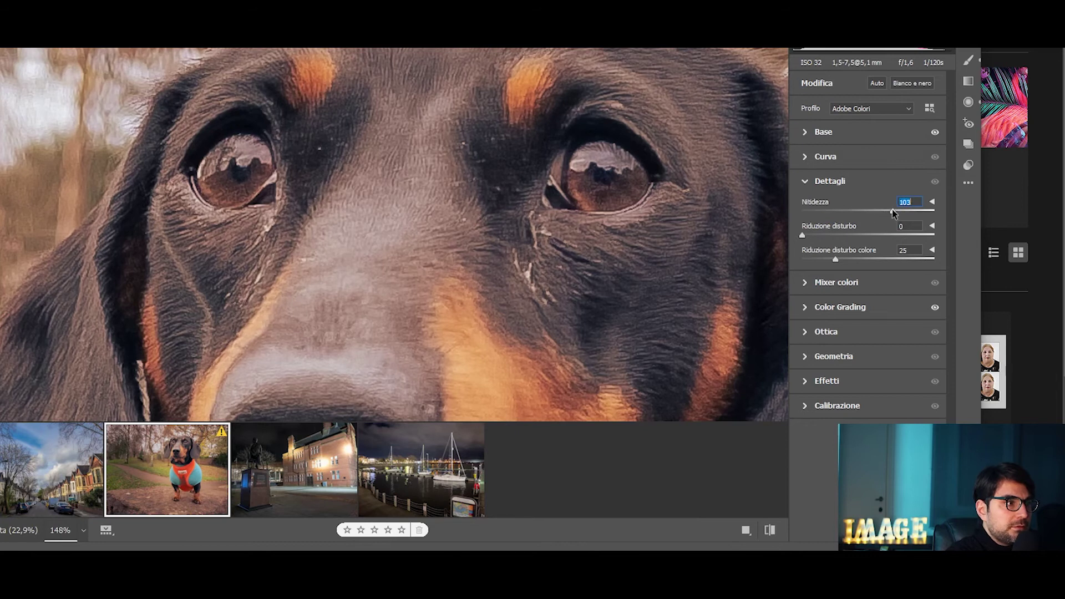
drag(815, 235, 828, 235)
scroll(468, 240, down, 2)
scroll(468, 240, down, 2)
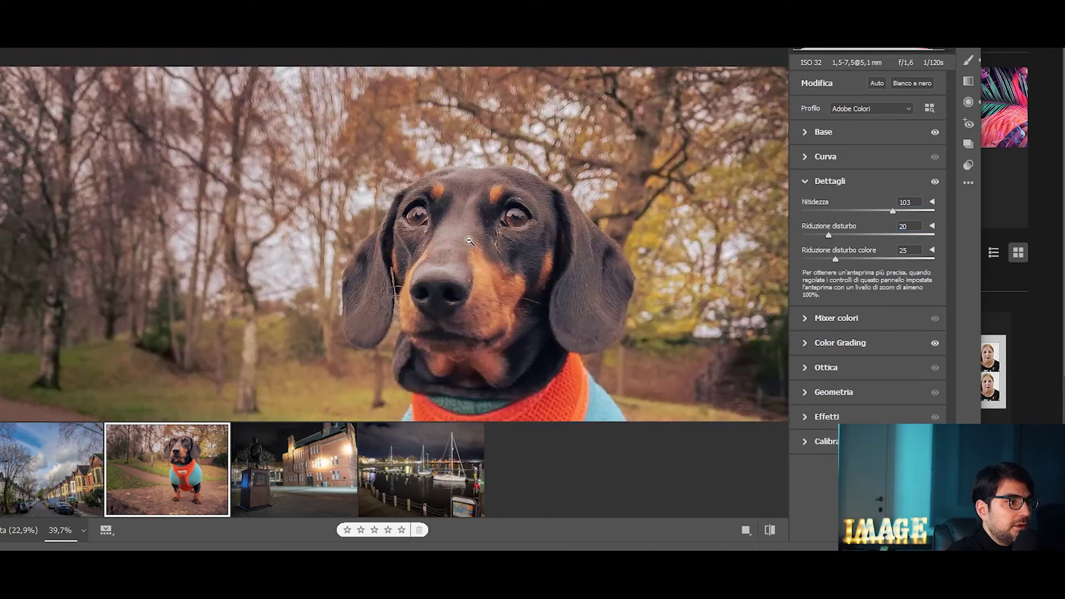
scroll(468, 240, down, 2)
scroll(415, 259, up, 1)
scroll(540, 208, up, 2)
scroll(558, 221, up, 2)
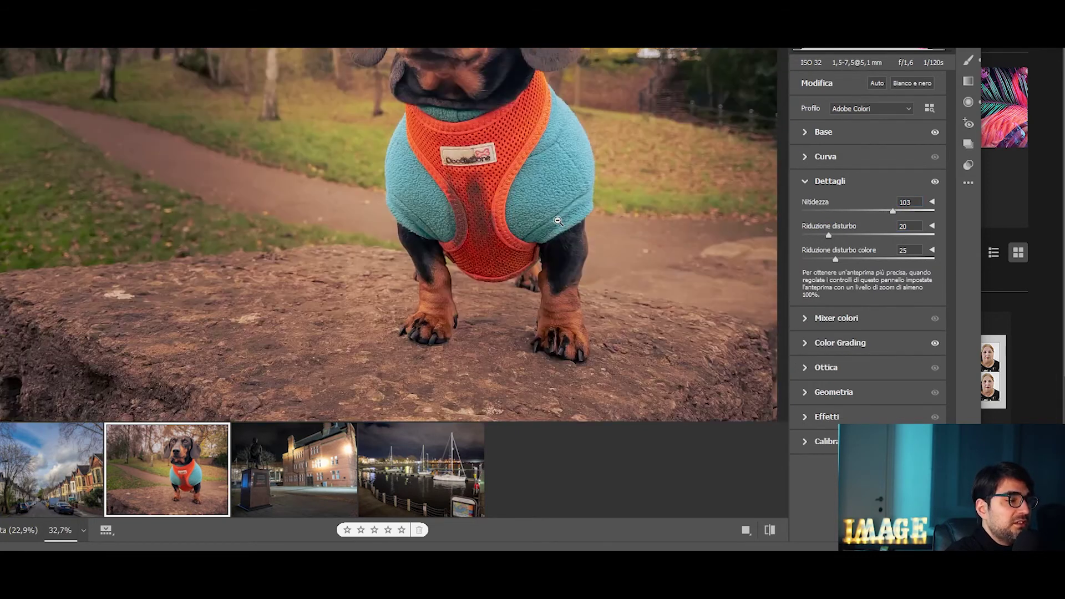
scroll(167, 277, up, 2)
scroll(202, 290, down, 2)
scroll(157, 304, down, 2)
scroll(95, 318, down, 1)
scroll(330, 83, up, 2)
scroll(401, 132, up, 2)
scroll(427, 159, down, 2)
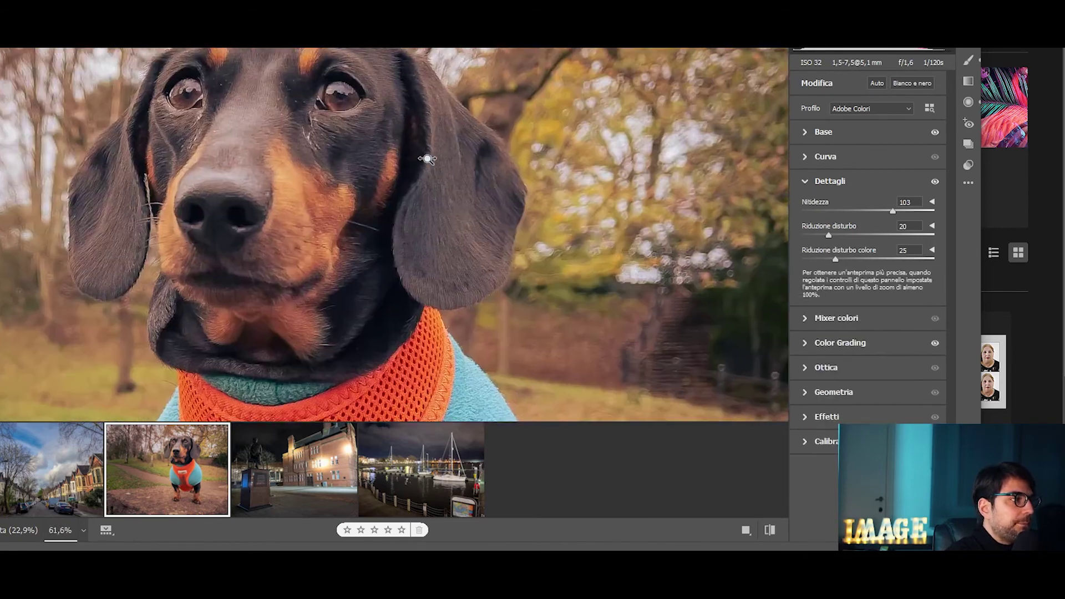
scroll(427, 160, down, 2)
scroll(422, 167, down, 2)
scroll(411, 174, down, 1)
scroll(388, 139, up, 1)
scroll(367, 107, up, 1)
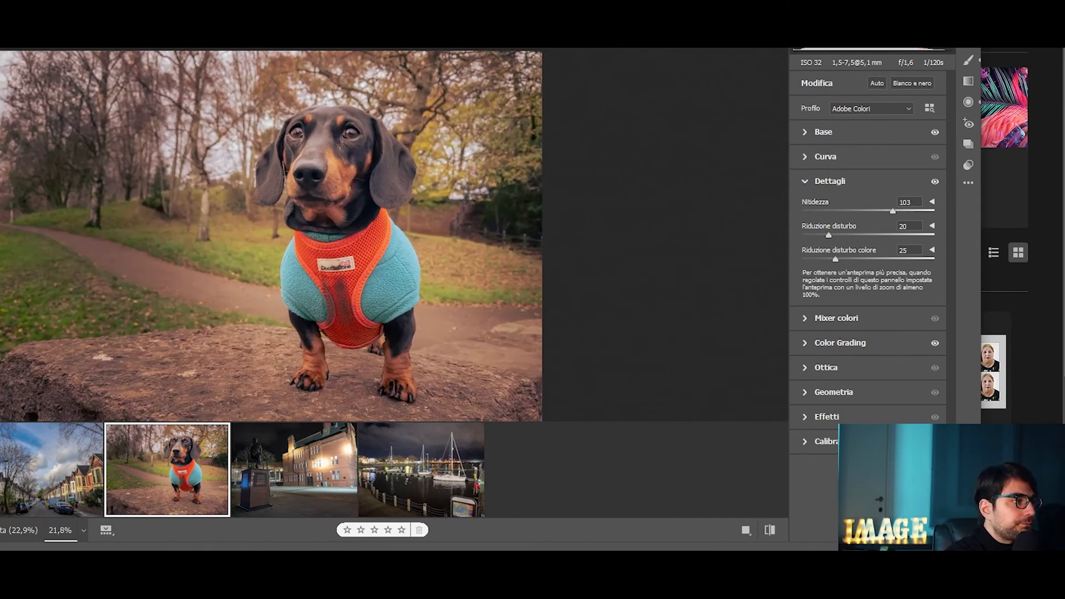
scroll(242, 195, down, 2)
scroll(192, 195, up, 1)
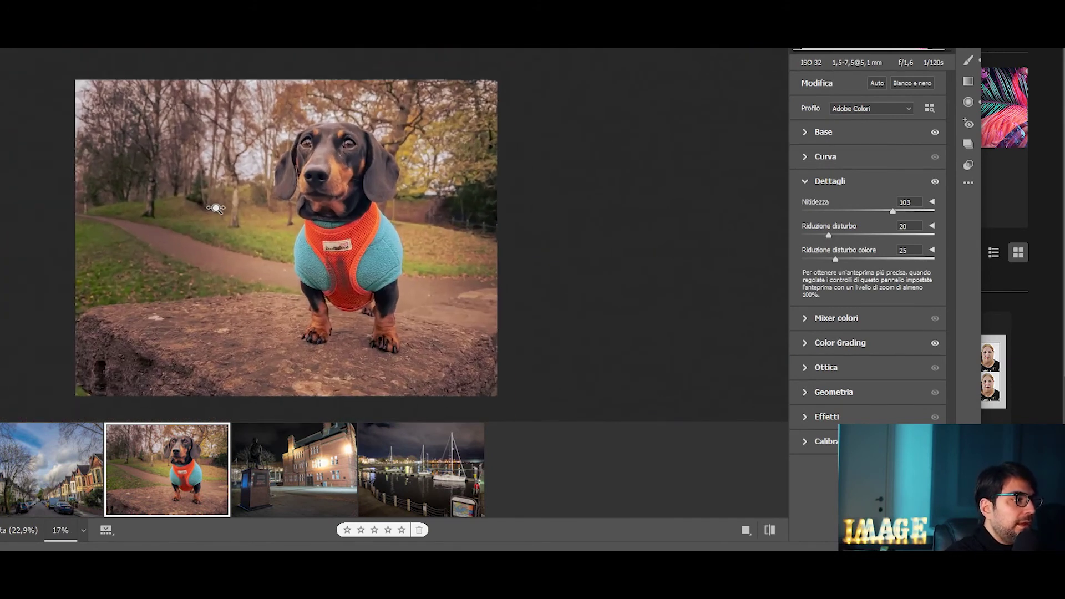
Switch to the side-by-side Before/After view of the dachshund edit.
click(746, 531)
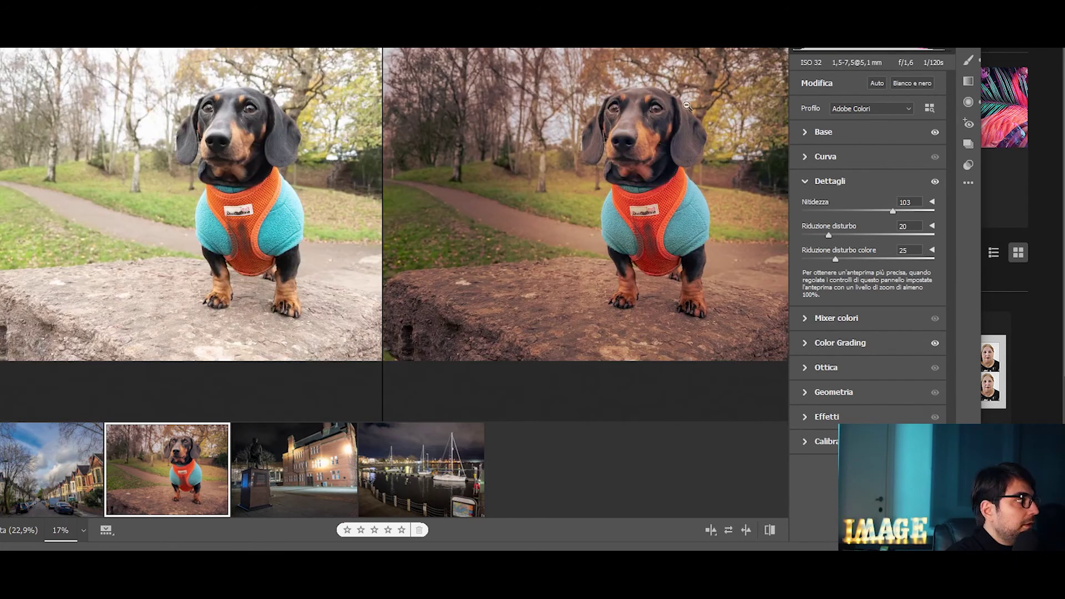